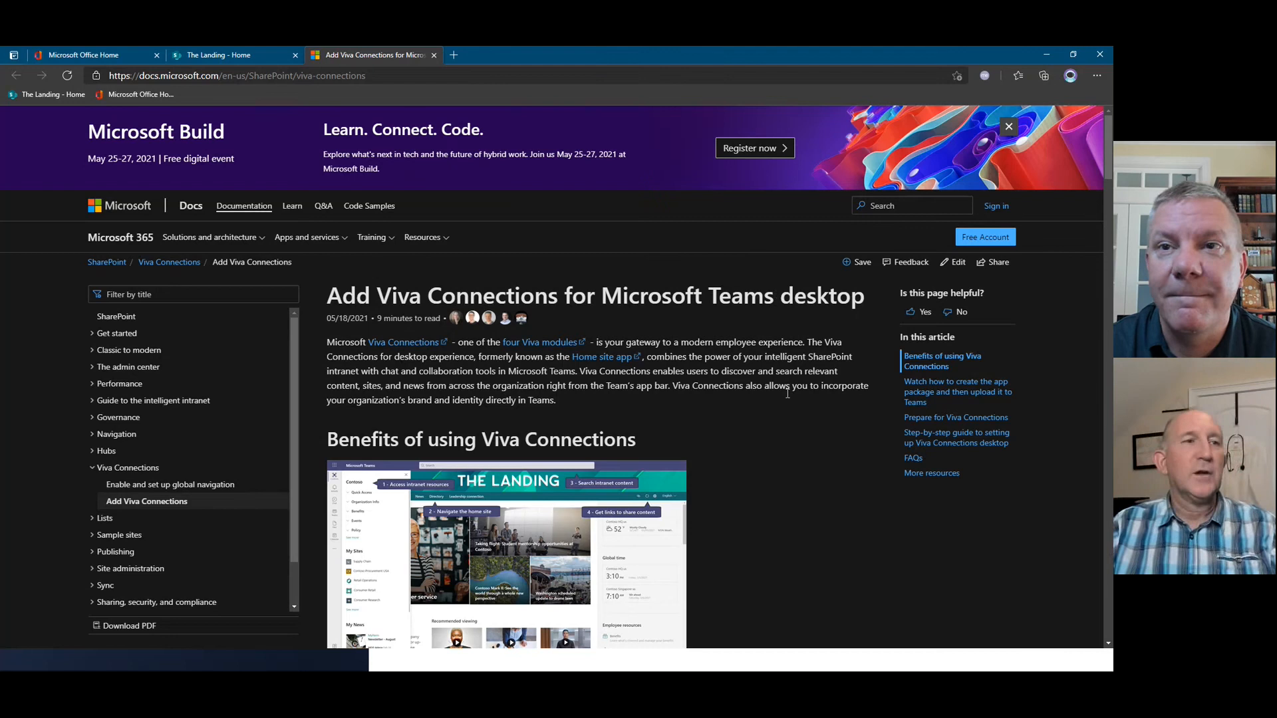
Review the step-by-step guide to setting up Viva Connections desktop, from the SharePoint home site through pinning the app for users.
left_click(936, 442)
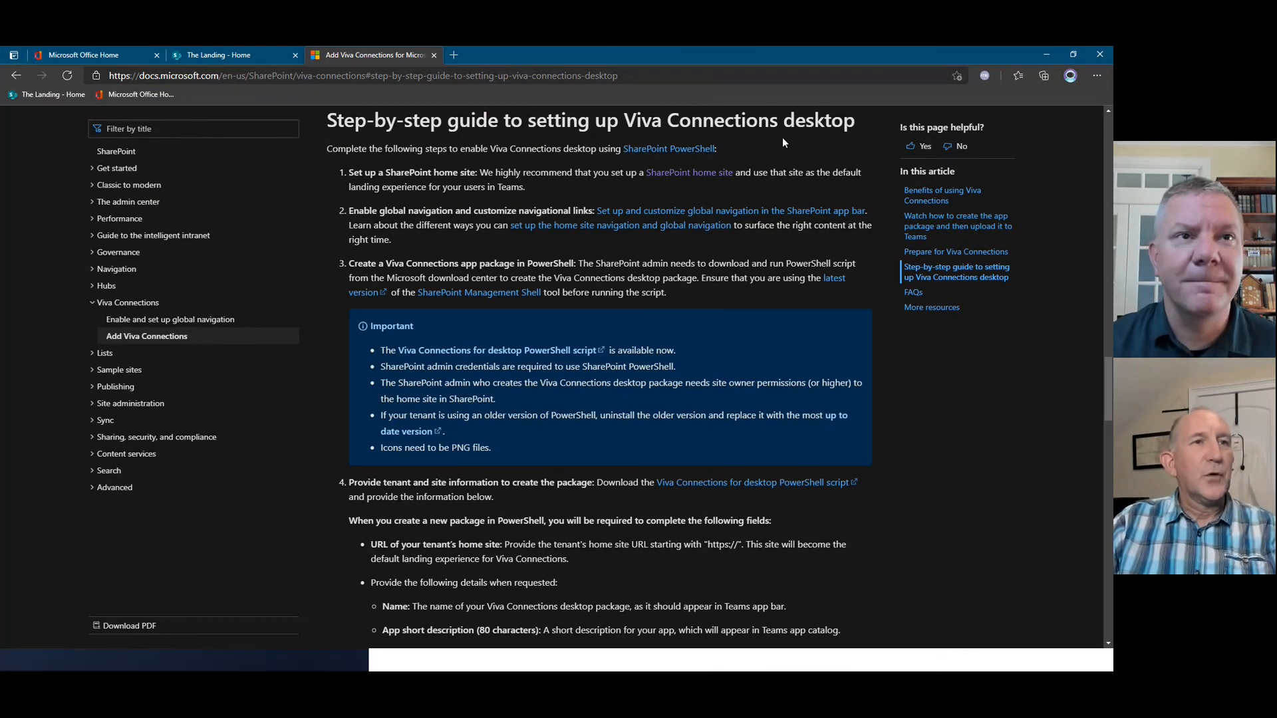
scroll(819, 300, "down", 2)
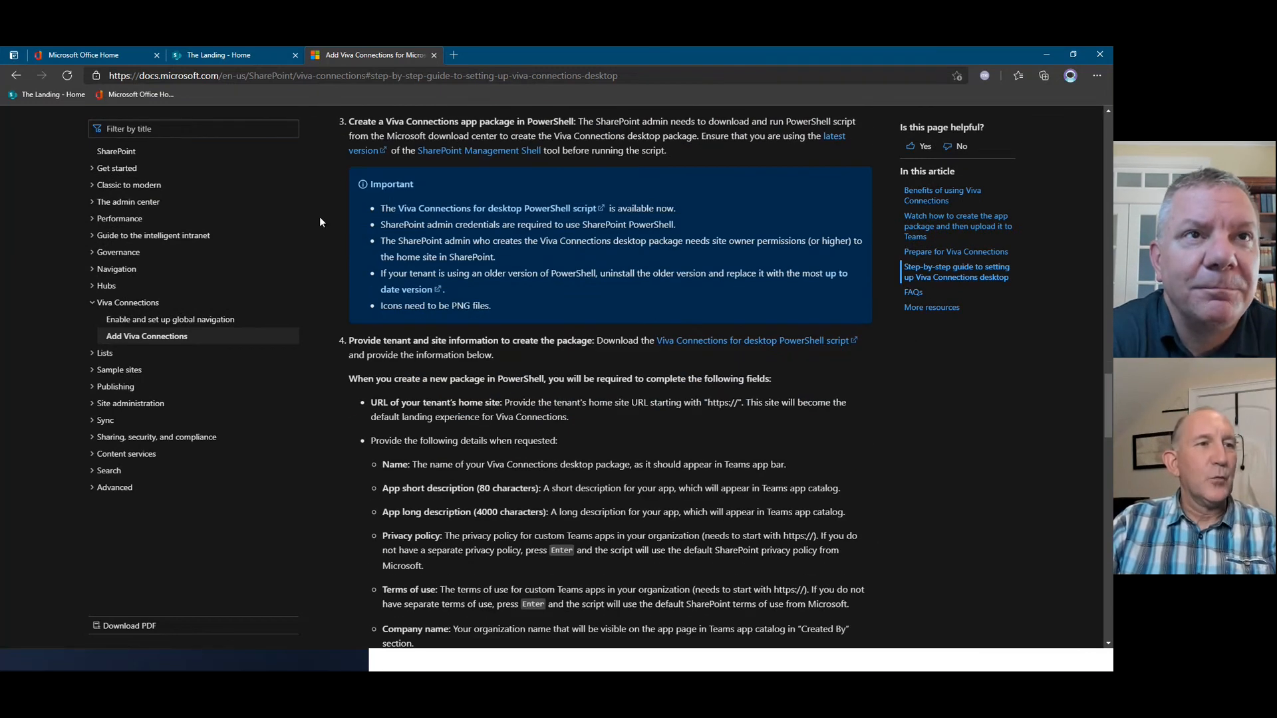
scroll(712, 332, "down", 3)
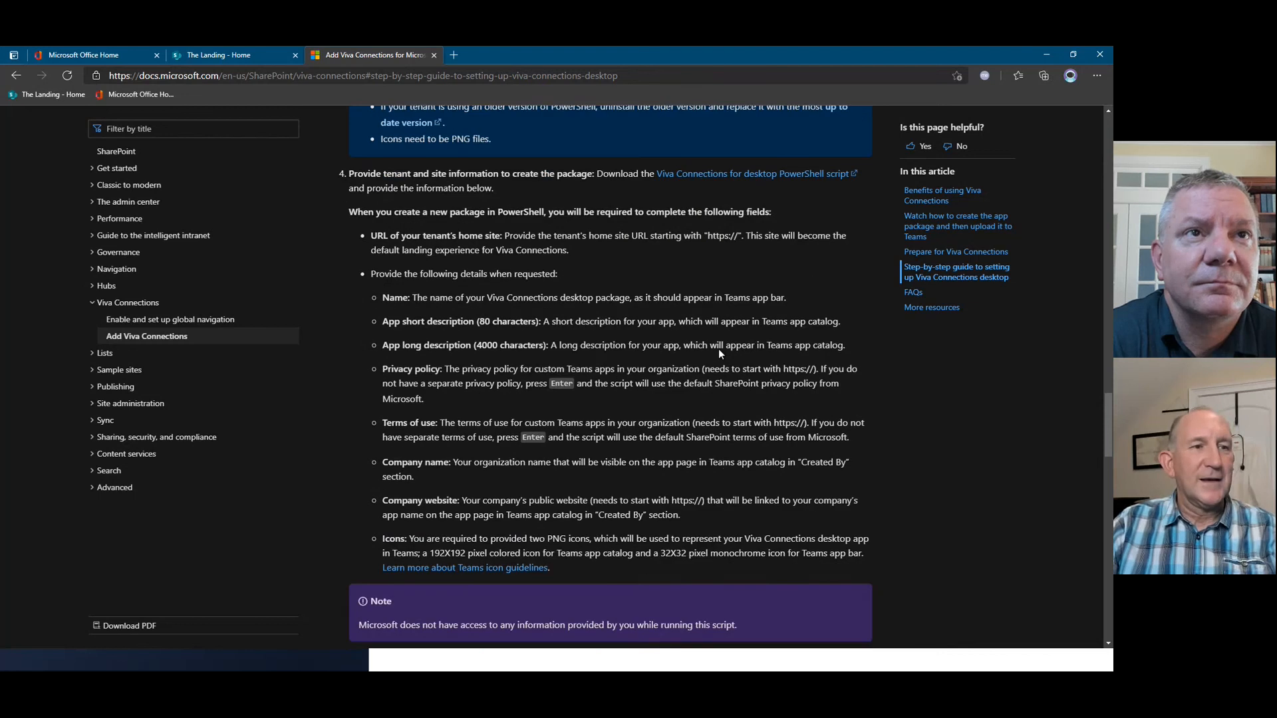
scroll(725, 403, "down", 5)
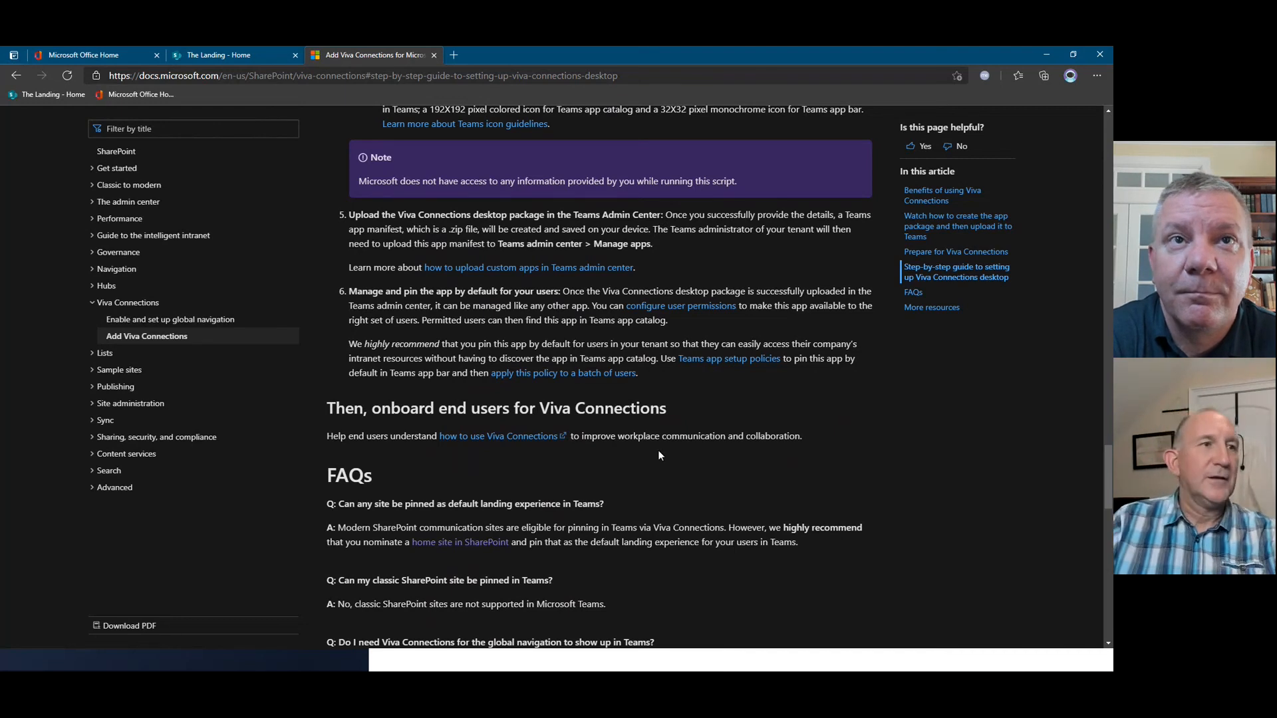
Open Microsoft Teams from The Landing site's app launcher and dismiss the what's new notice.
left_click(99, 54)
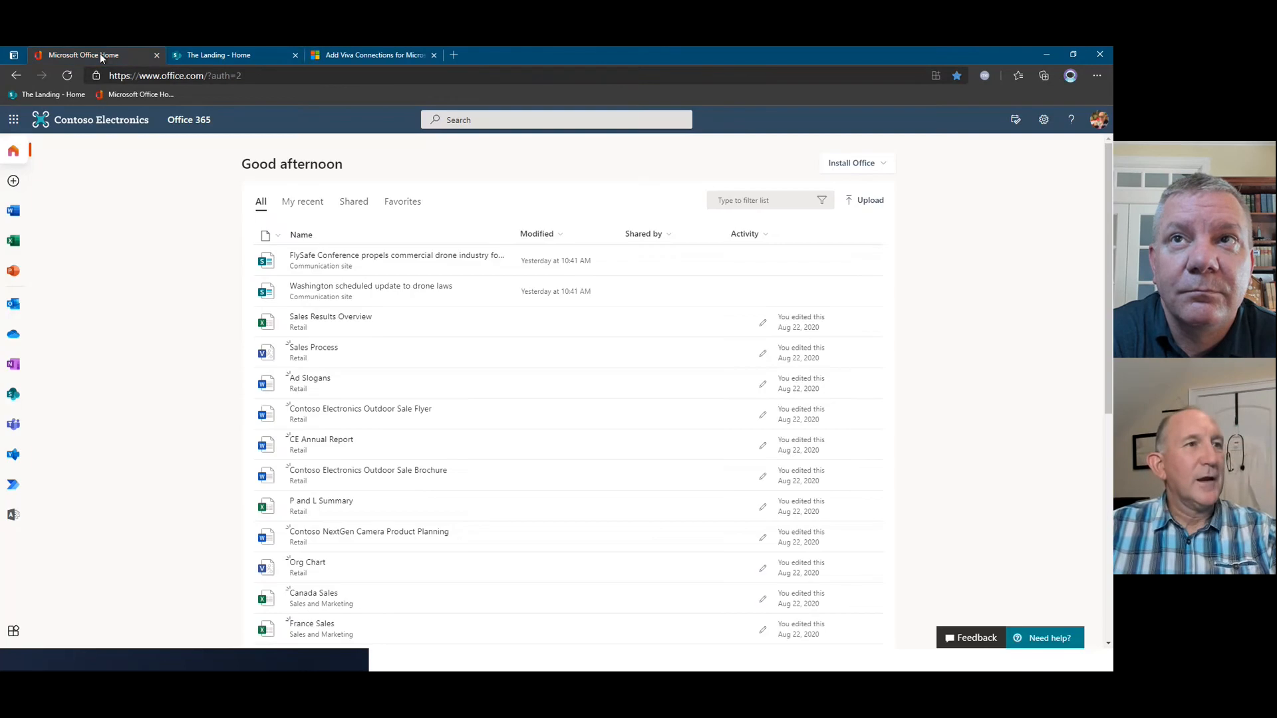
left_click(222, 54)
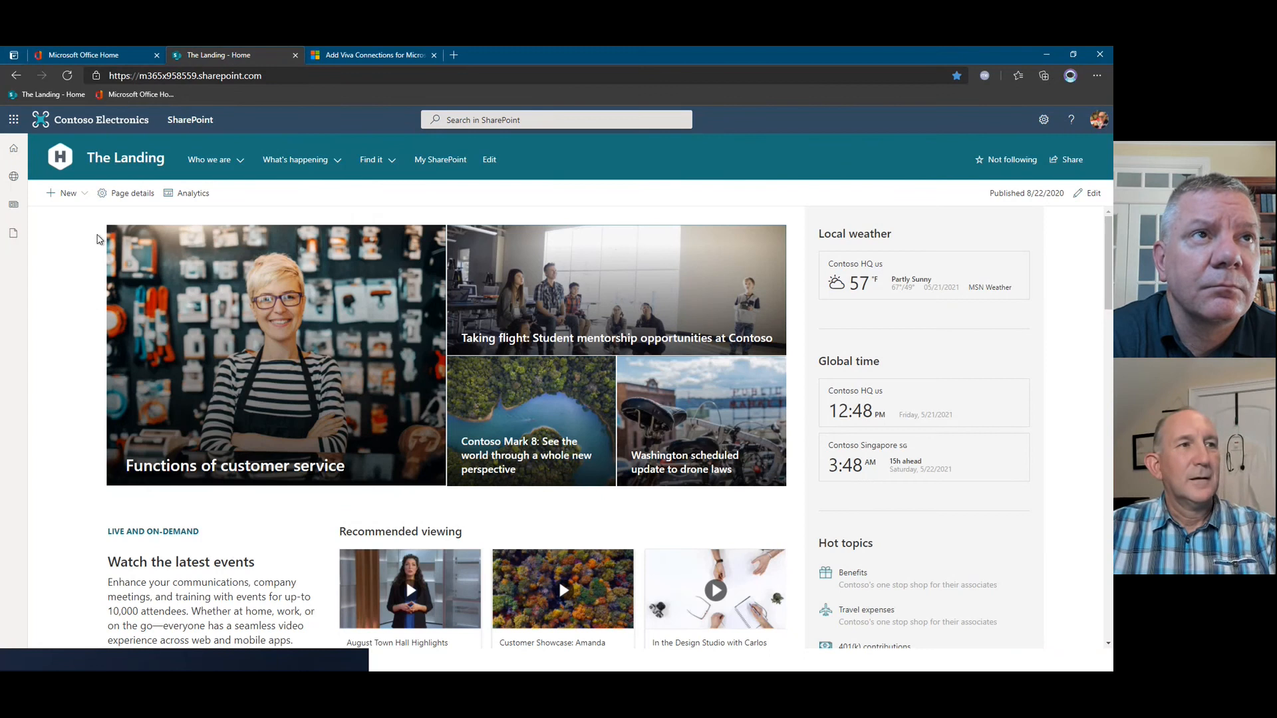
left_click(13, 119)
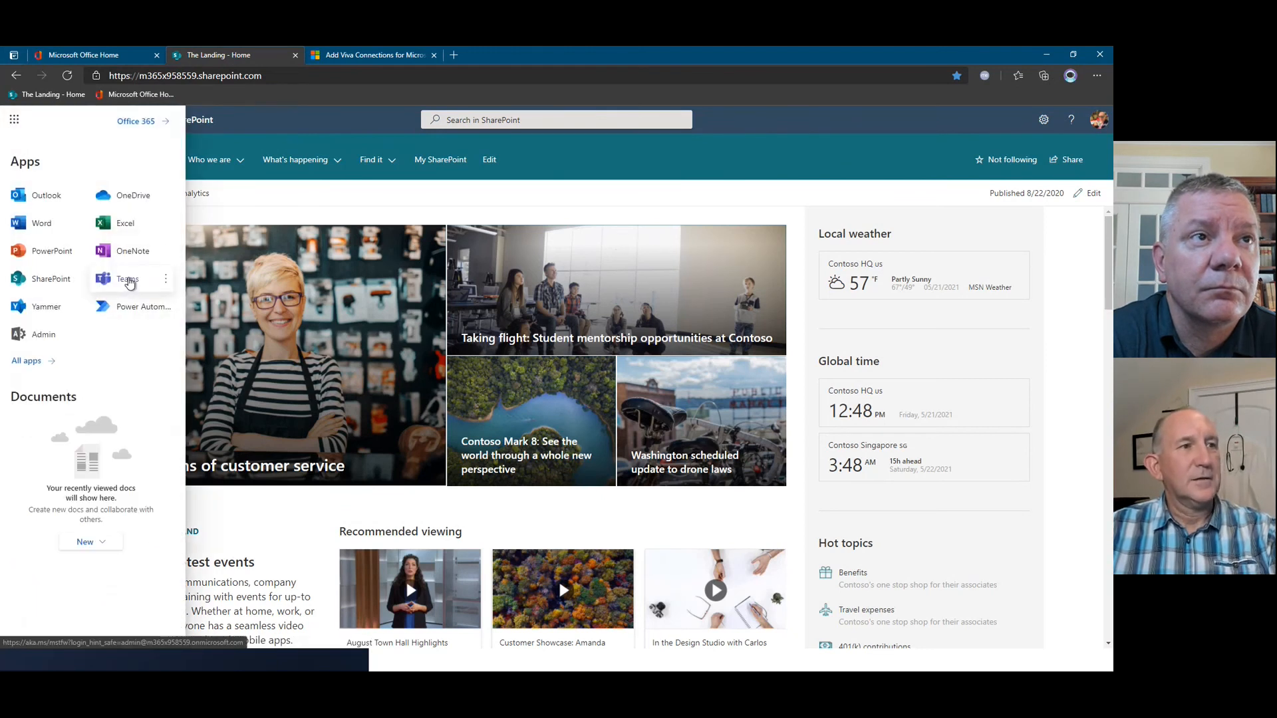
left_click(128, 280)
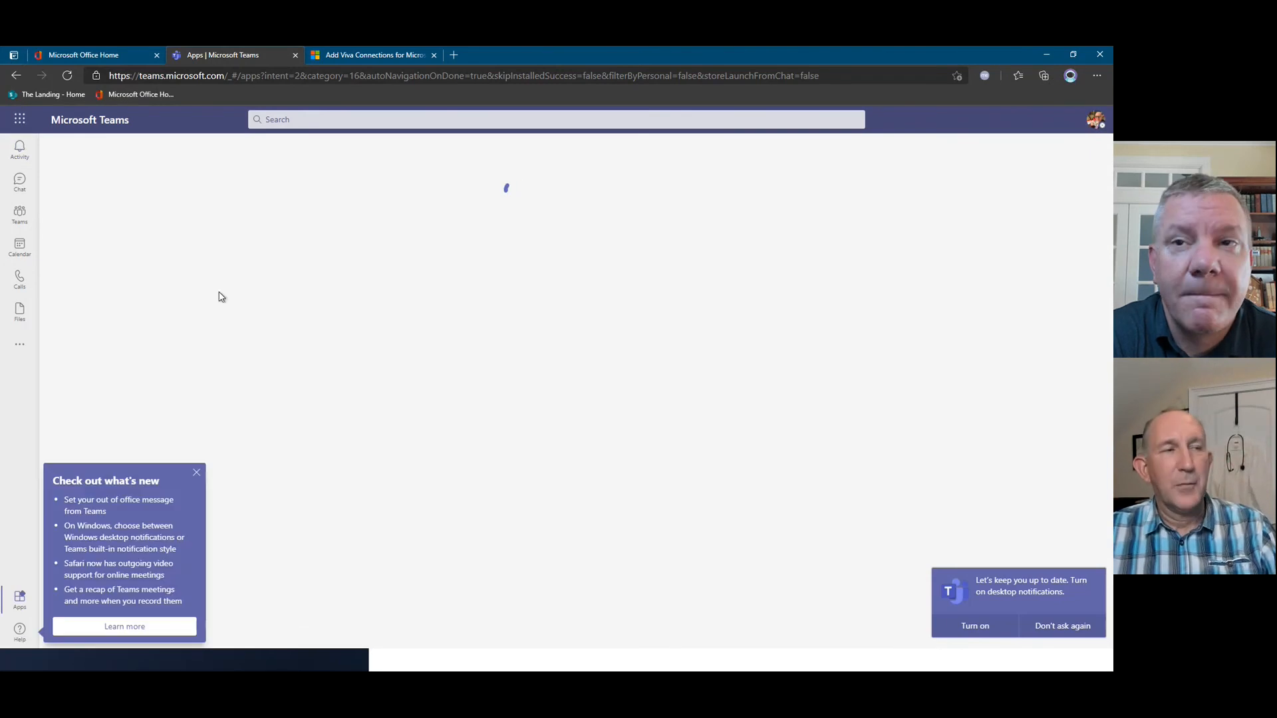
left_click(197, 473)
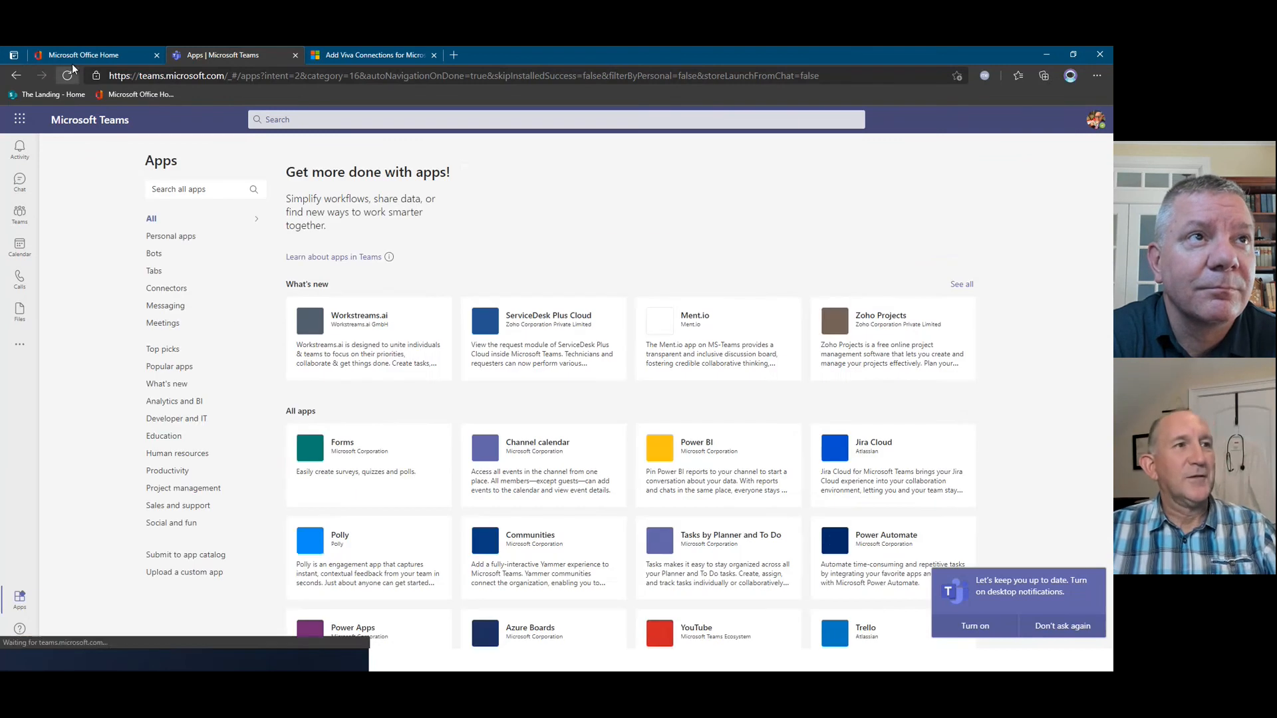
Open the Microsoft Teams admin center through the Microsoft 365 admin center, starting from Office home.
left_click(90, 55)
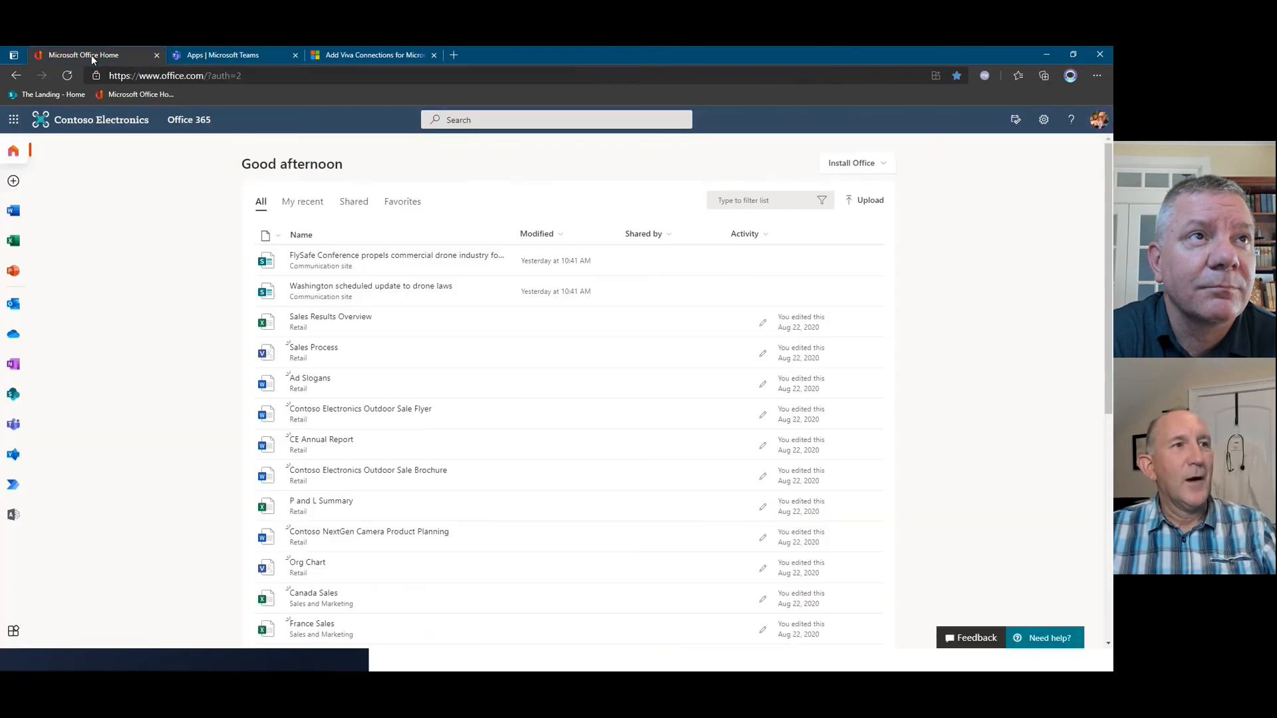
left_click(22, 514)
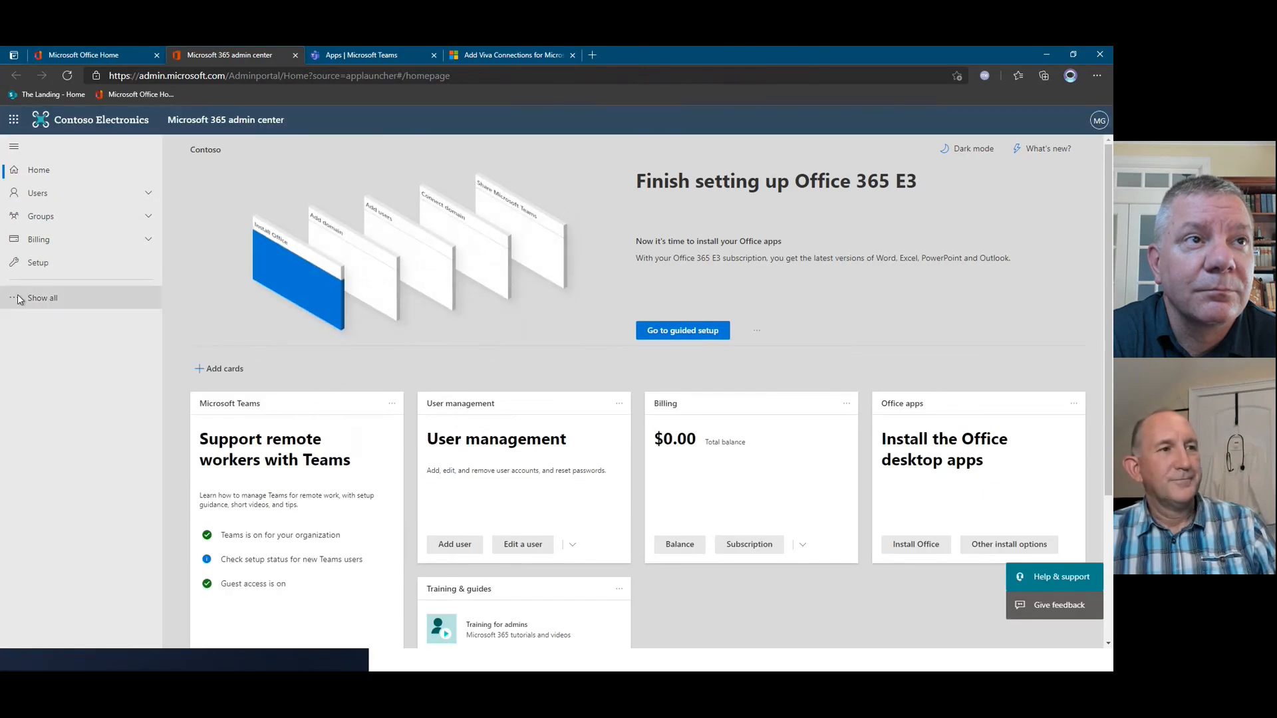
left_click(35, 303)
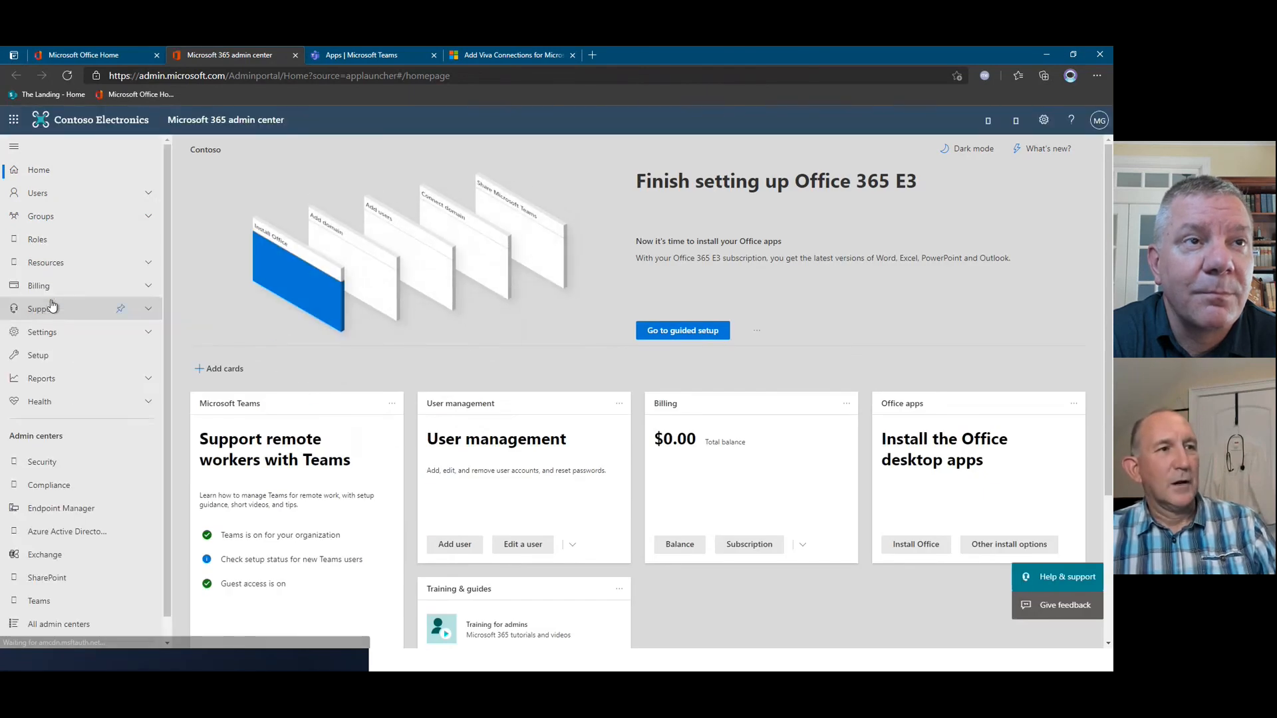
scroll(133, 399, "down", 1)
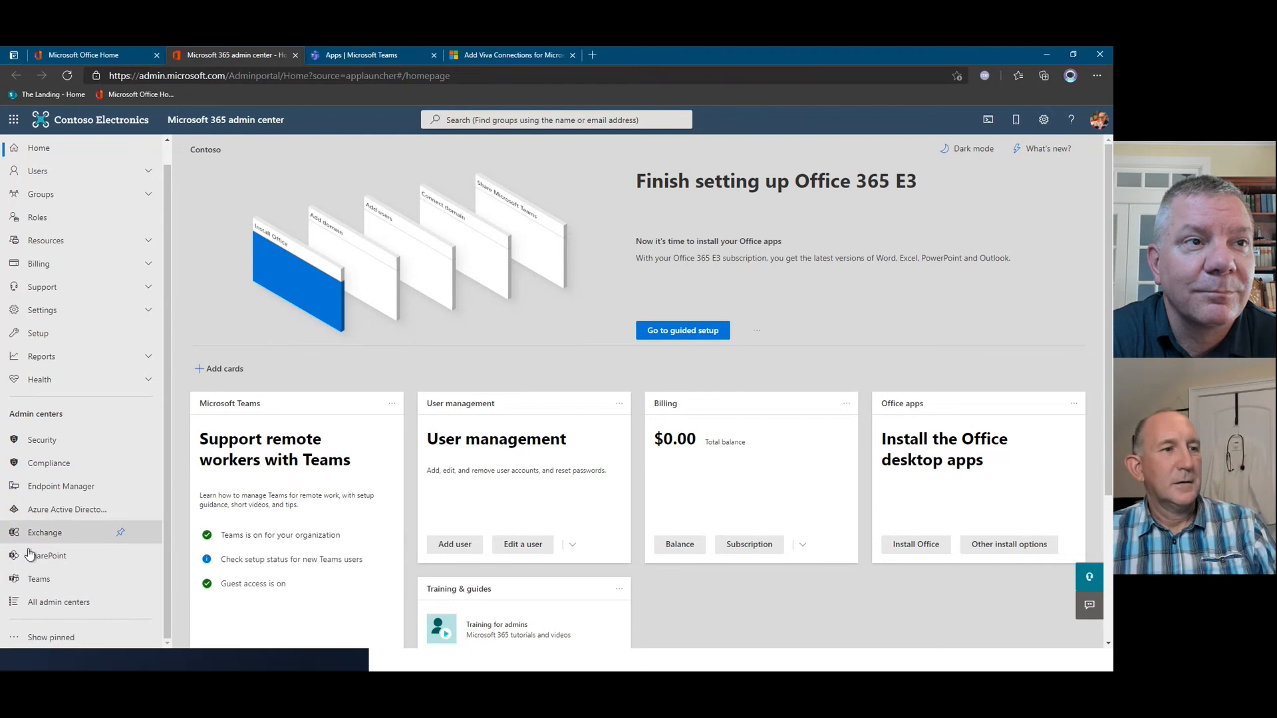
left_click(31, 581)
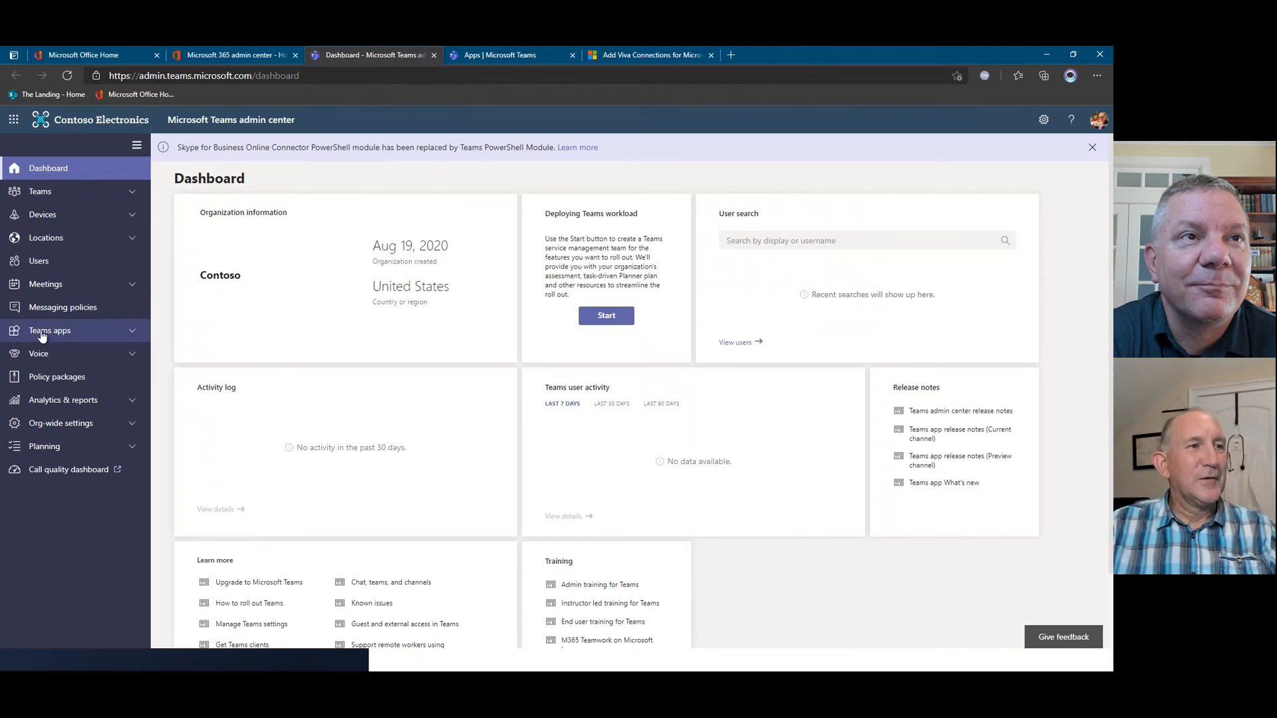
View the Manage apps list and the Global (Org-wide default) app setup policy in the Teams admin center.
left_click(131, 337)
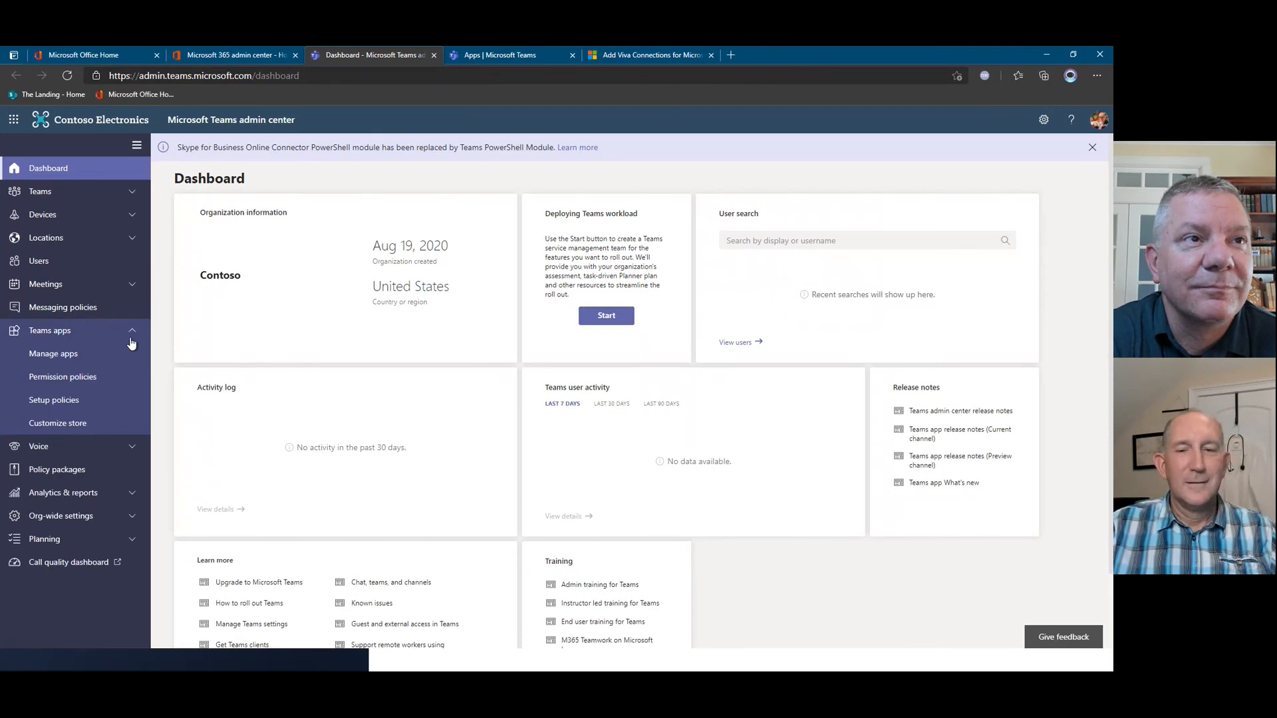
left_click(51, 358)
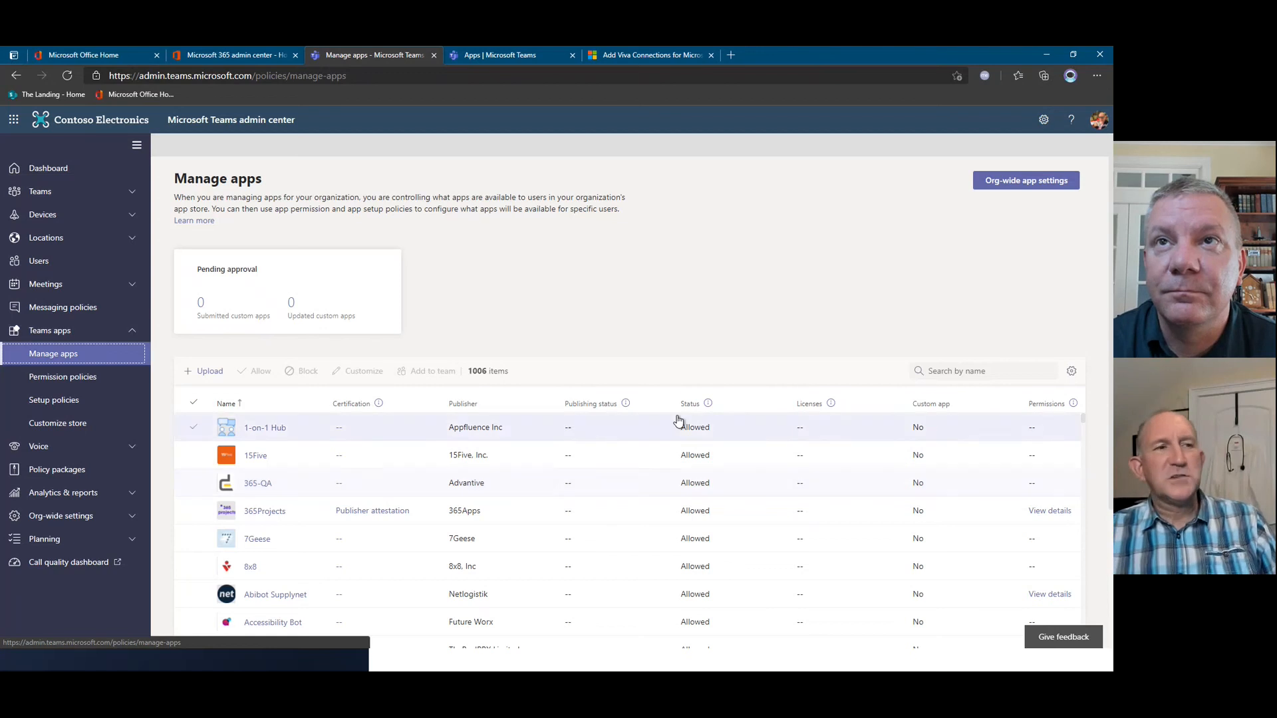
left_click(57, 406)
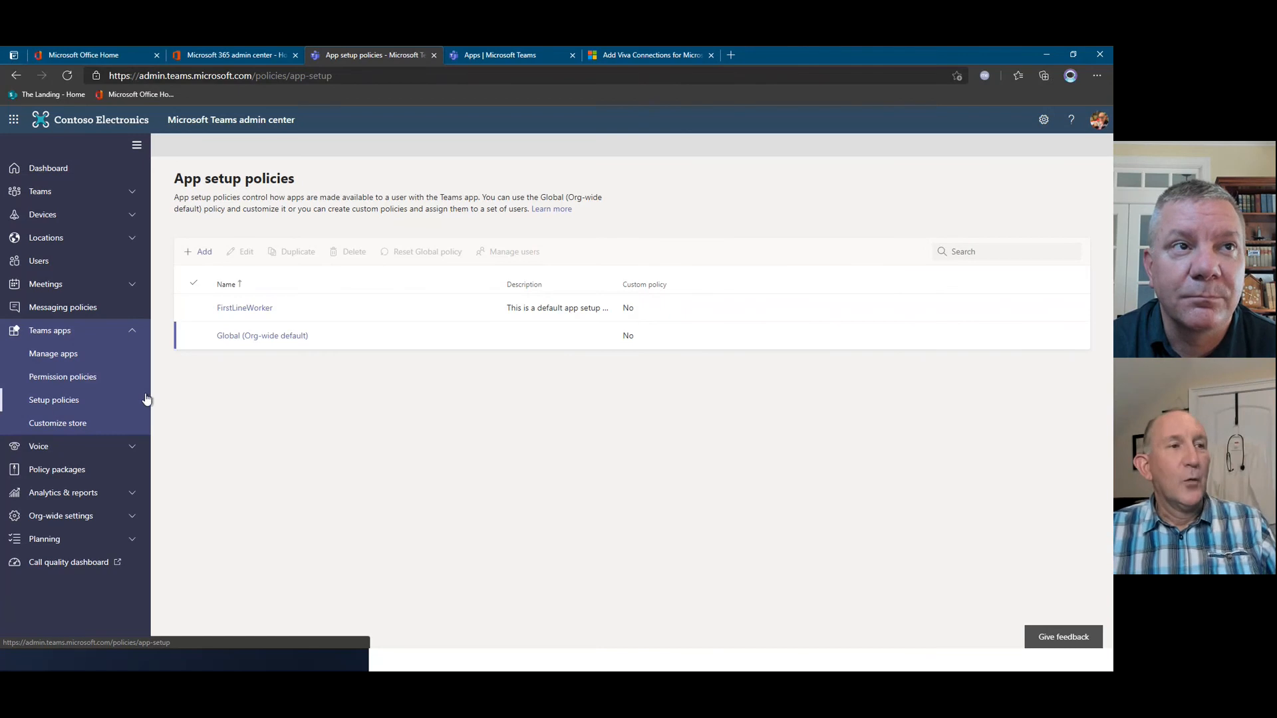
left_click(245, 339)
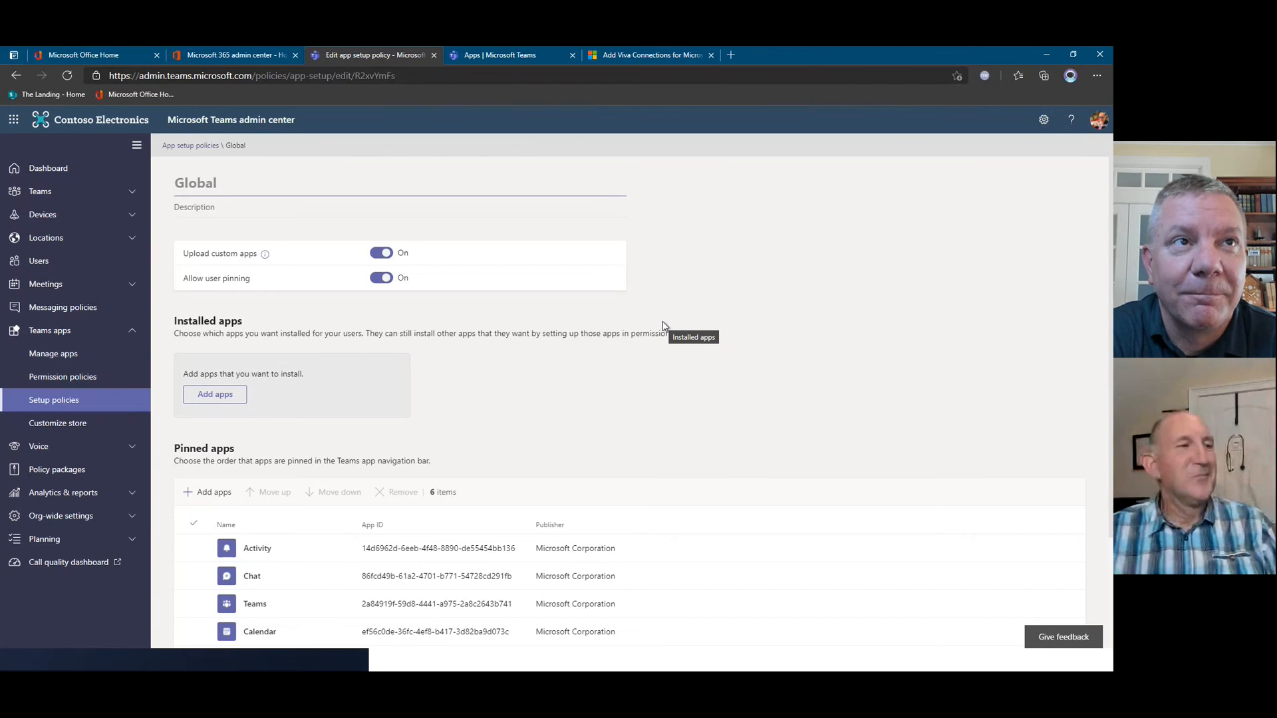
Pick VivaConnections.zip from the desktop folder as a custom app upload in Manage apps, and cancel the upload.
left_click(81, 356)
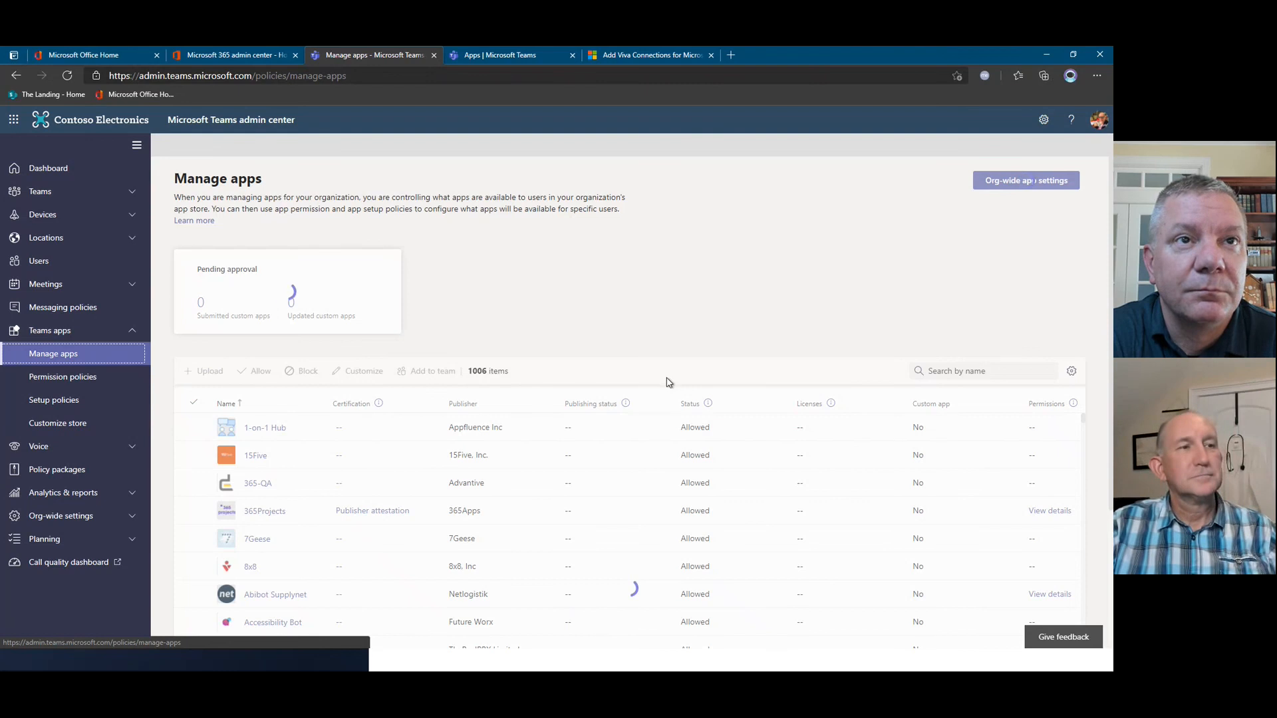
left_click(206, 374)
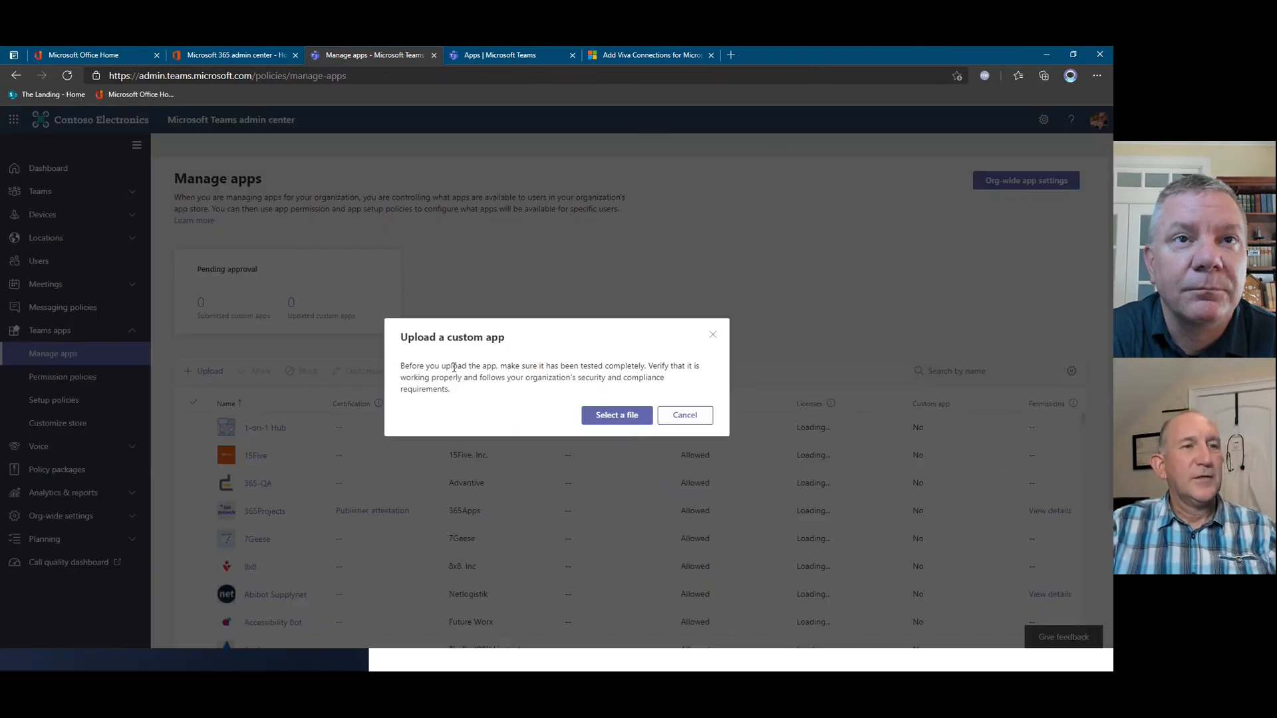
left_click(619, 415)
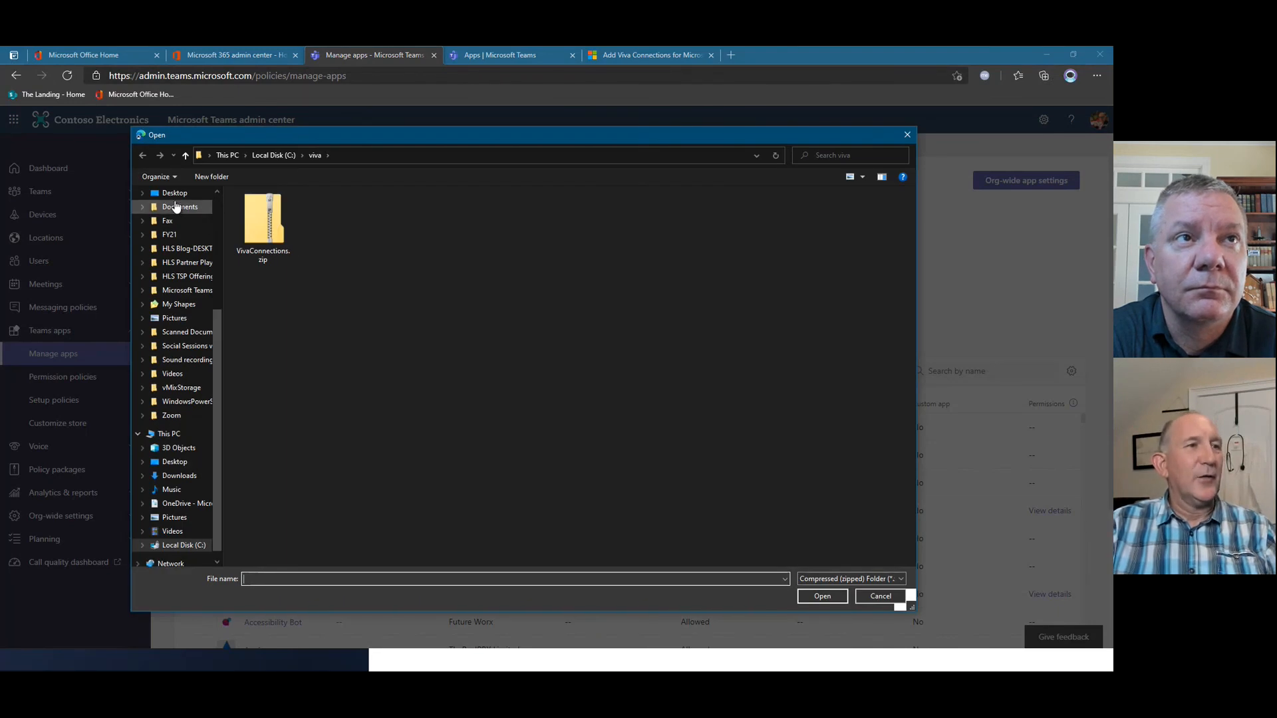
left_click(196, 194)
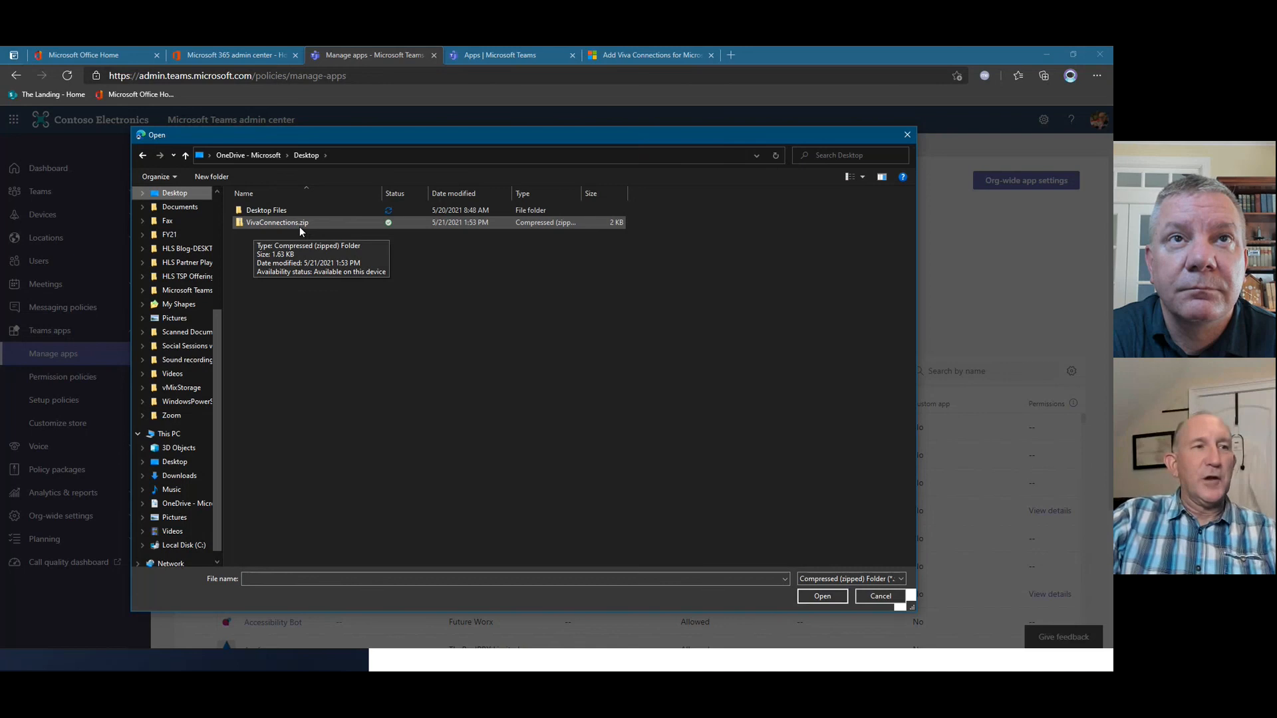
left_click(276, 223)
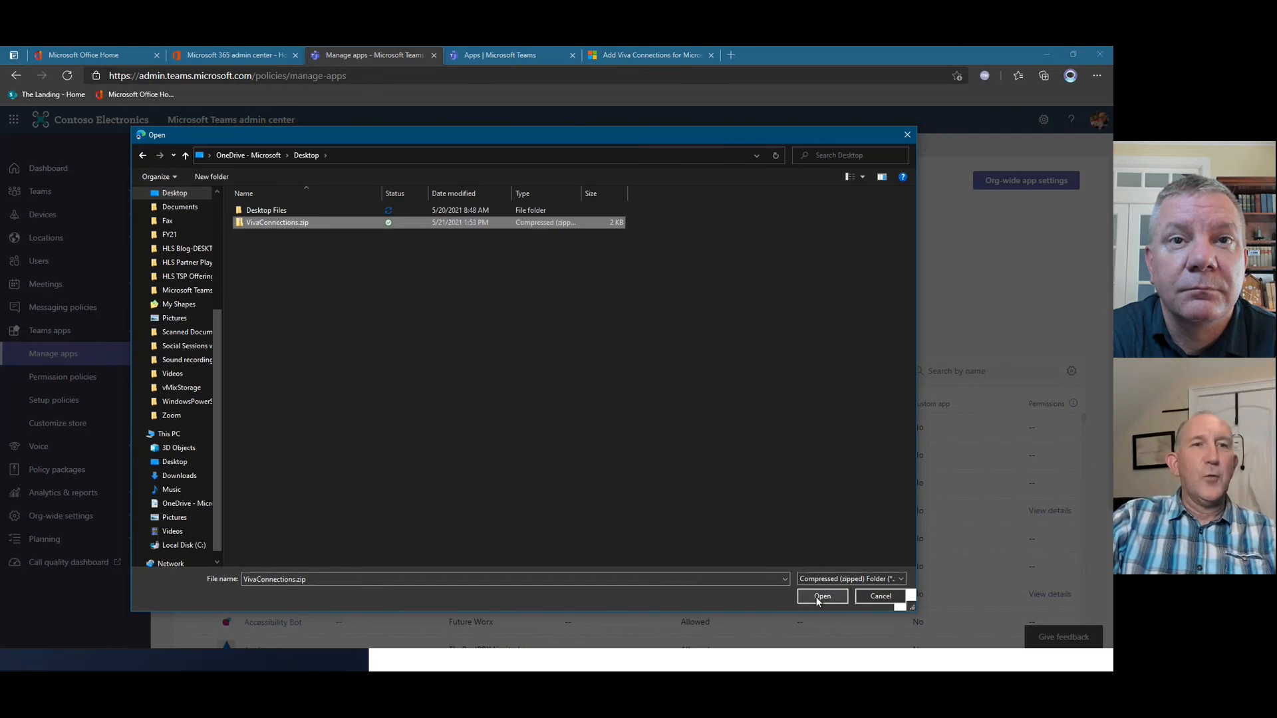
left_click(907, 135)
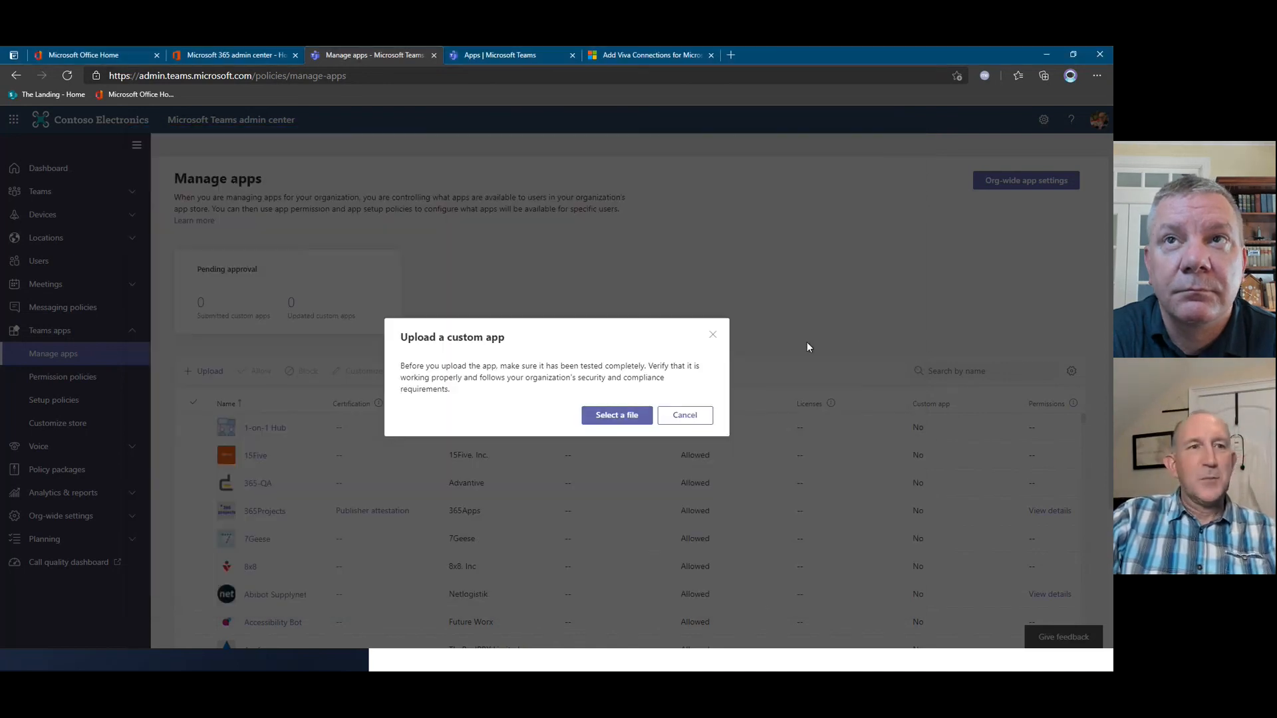
left_click(692, 417)
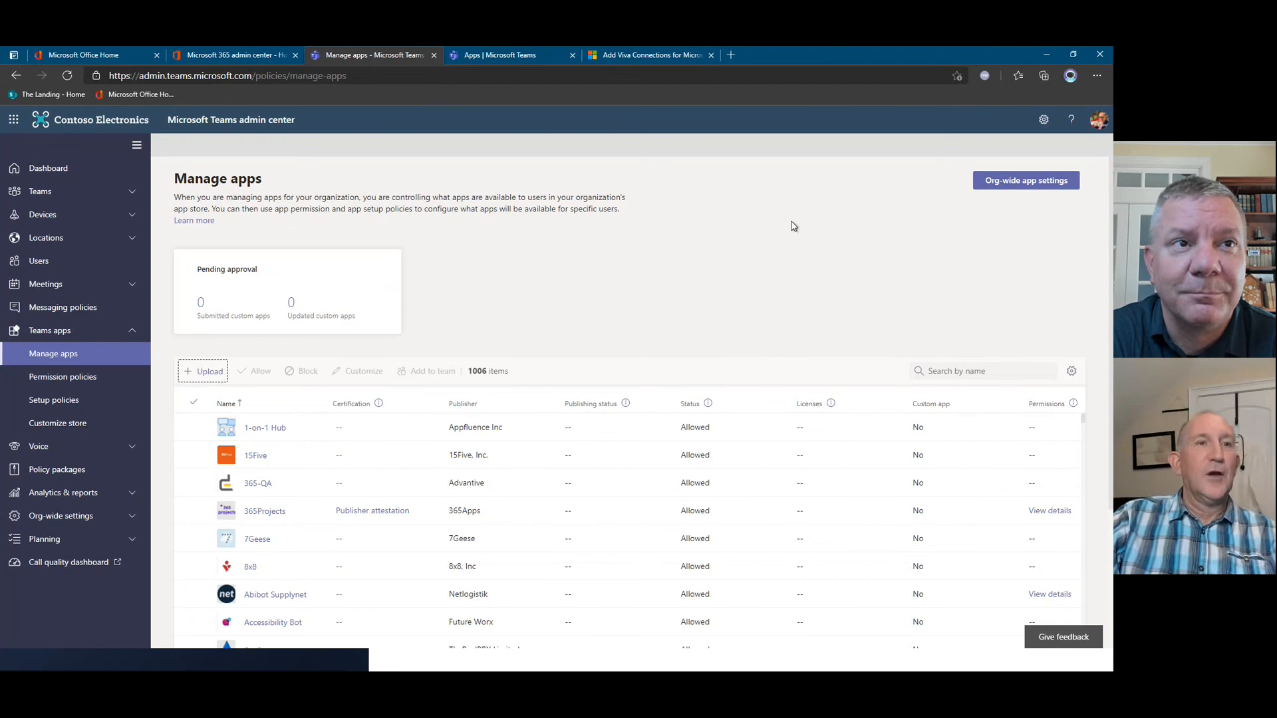
Search the managed apps list for "viva" and clear the search.
left_click(974, 372)
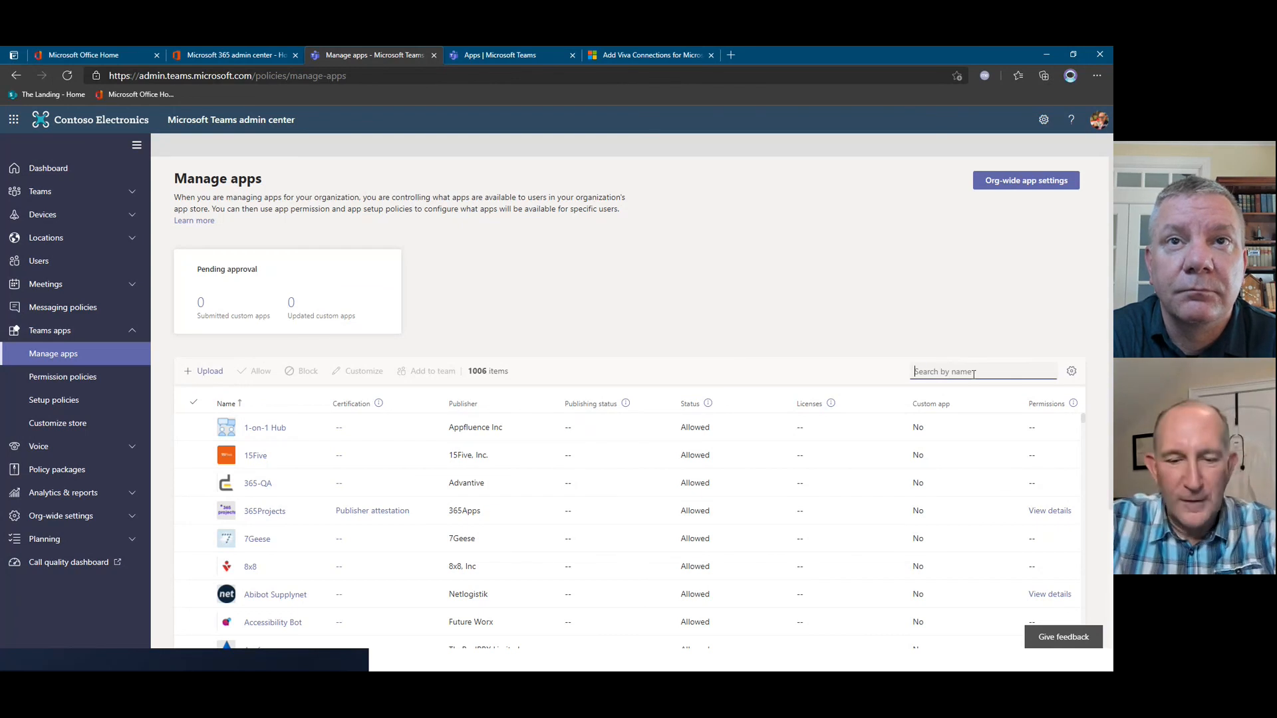
type("viva")
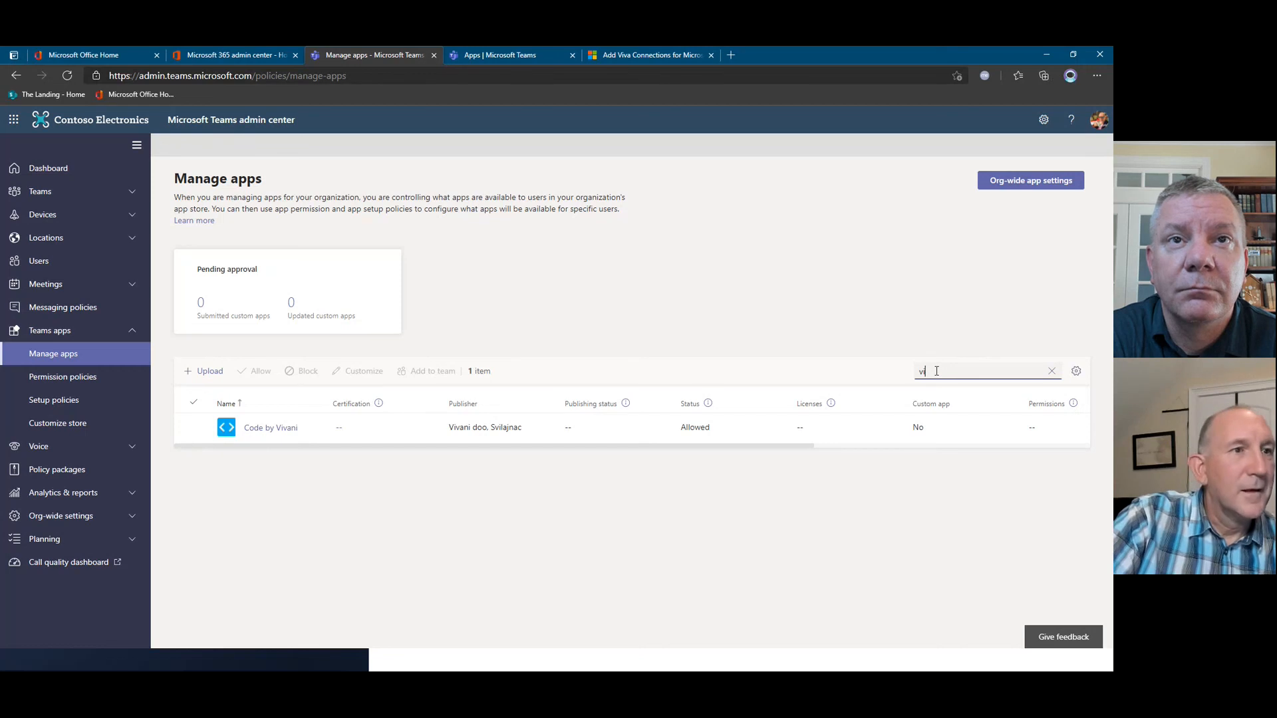
key("BackSpace")
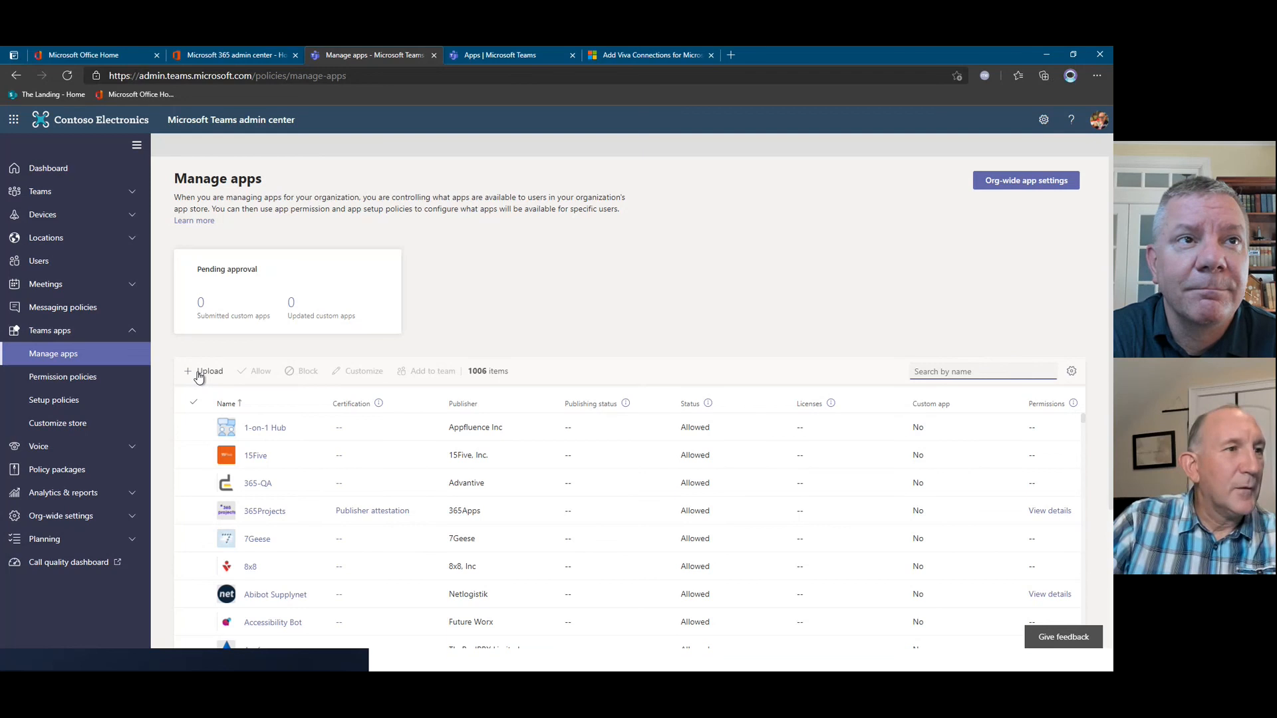
Search for "Viva" among the apps to pin in the Global app setup policy, and return to Manage apps without adding any.
left_click(84, 409)
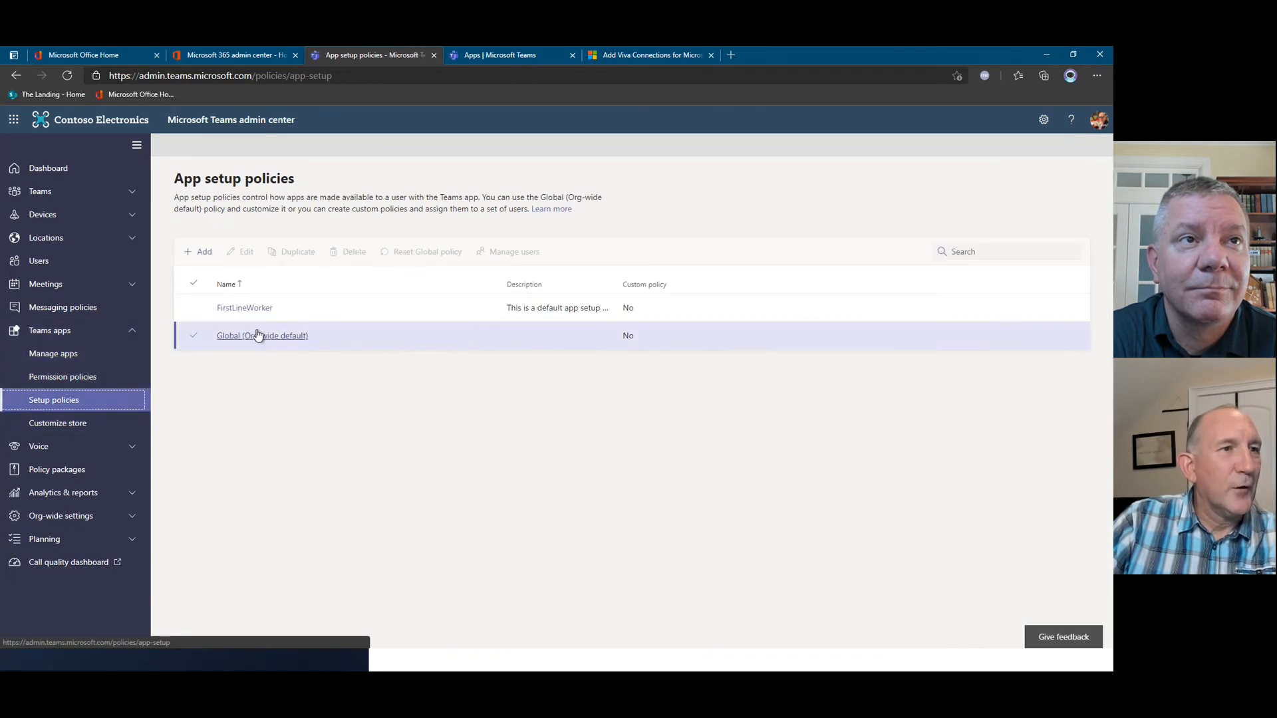
left_click(260, 335)
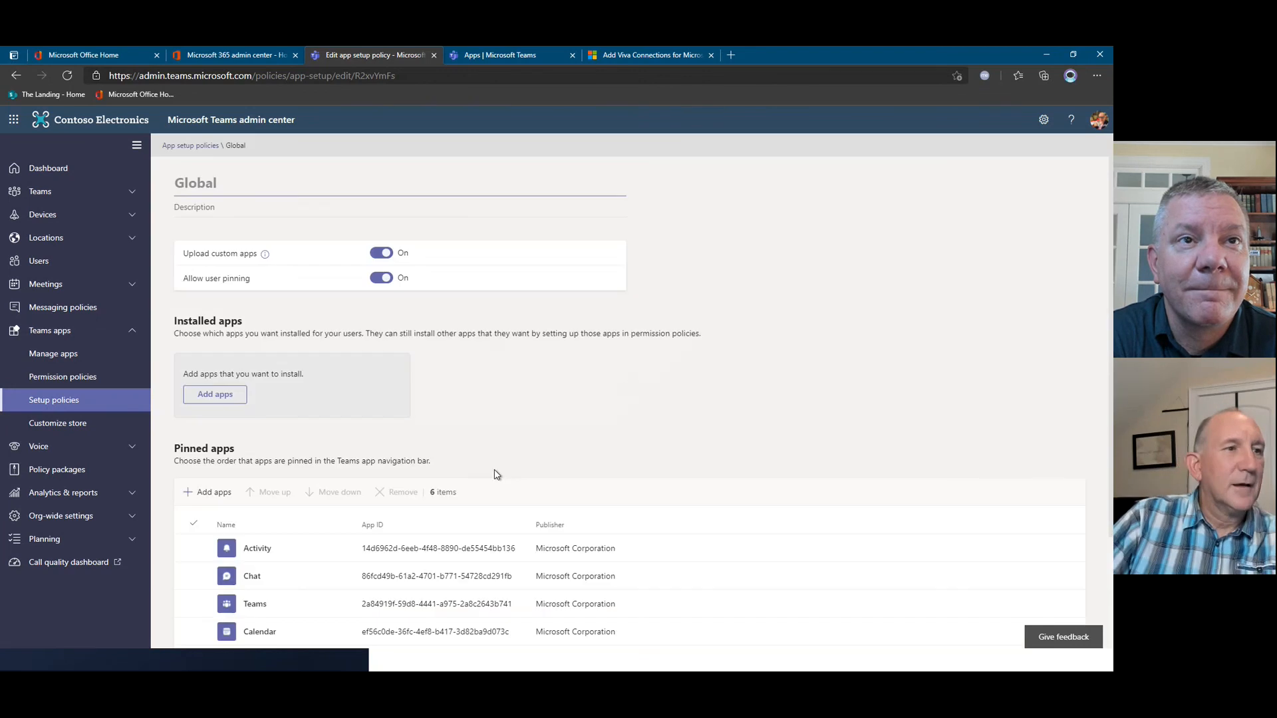
left_click(219, 494)
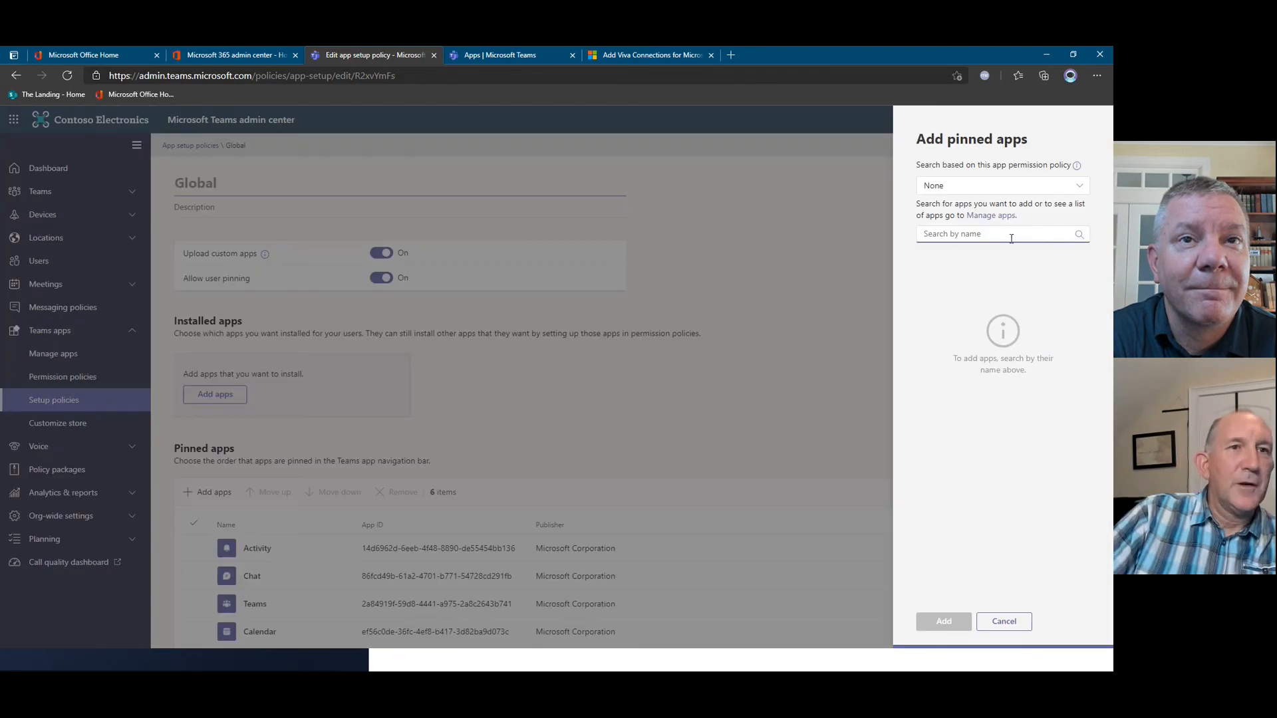
left_click(991, 239)
type("Vi")
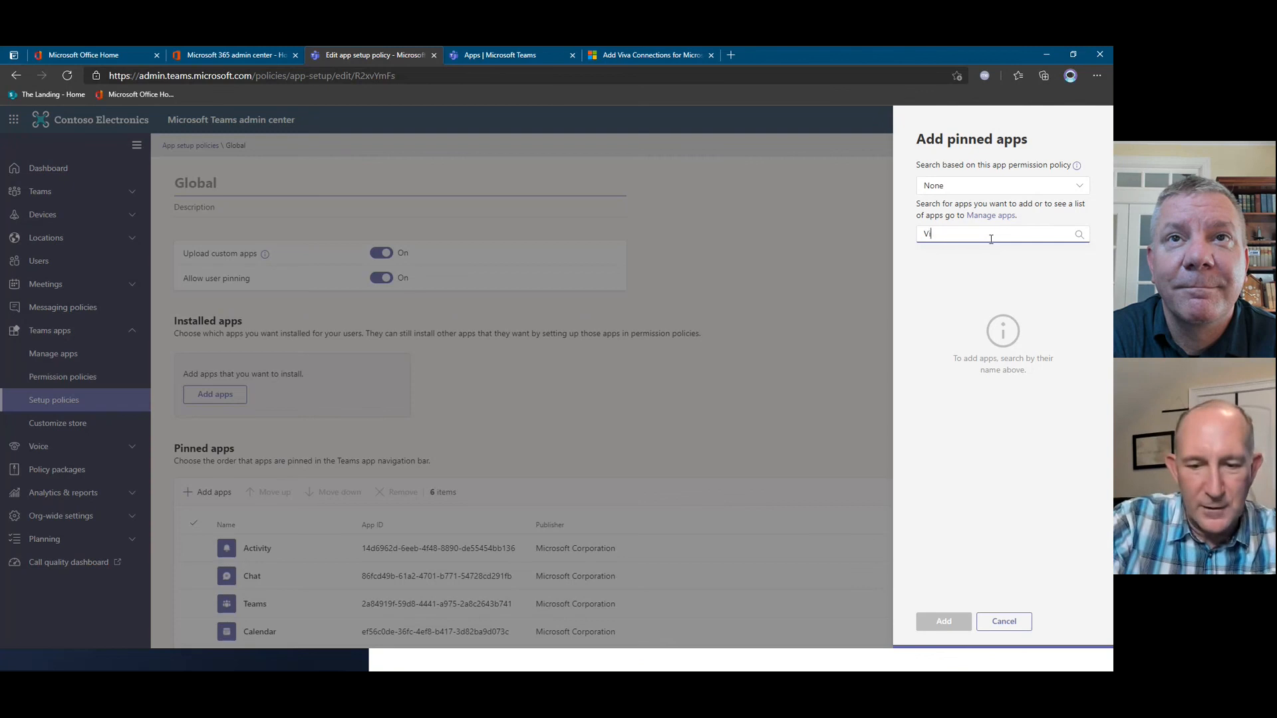
type("va")
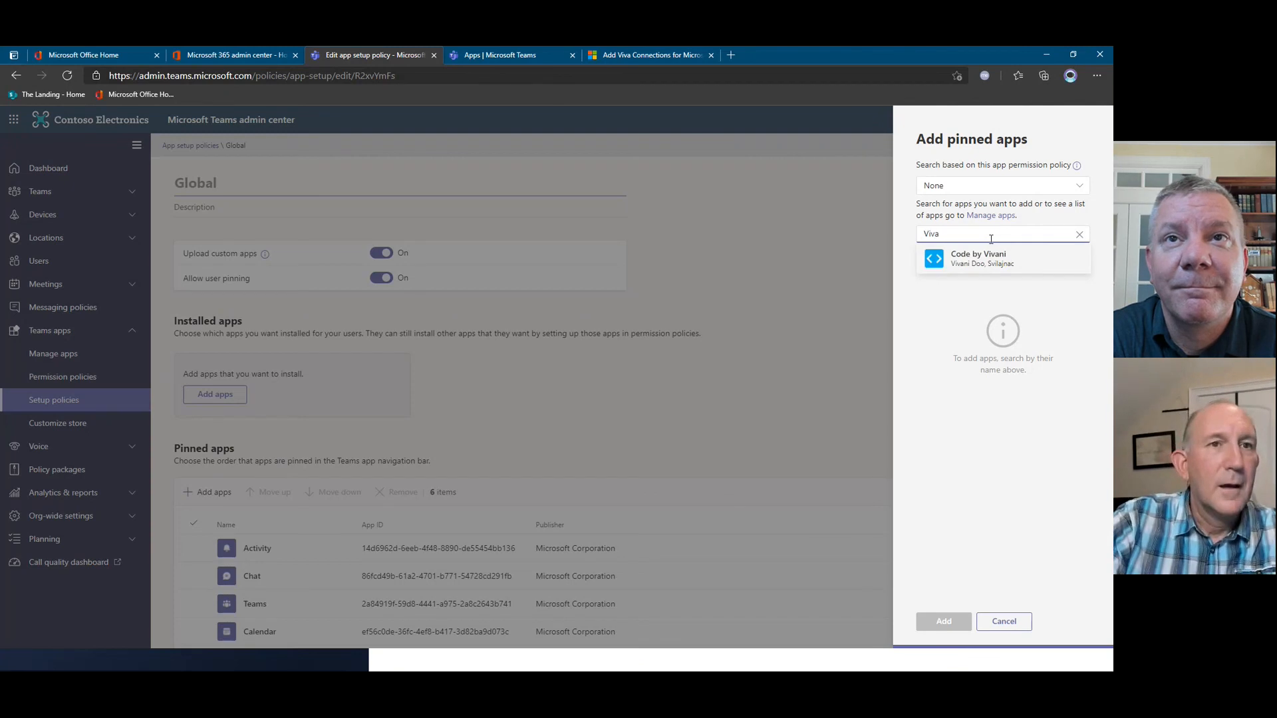
left_click(710, 342)
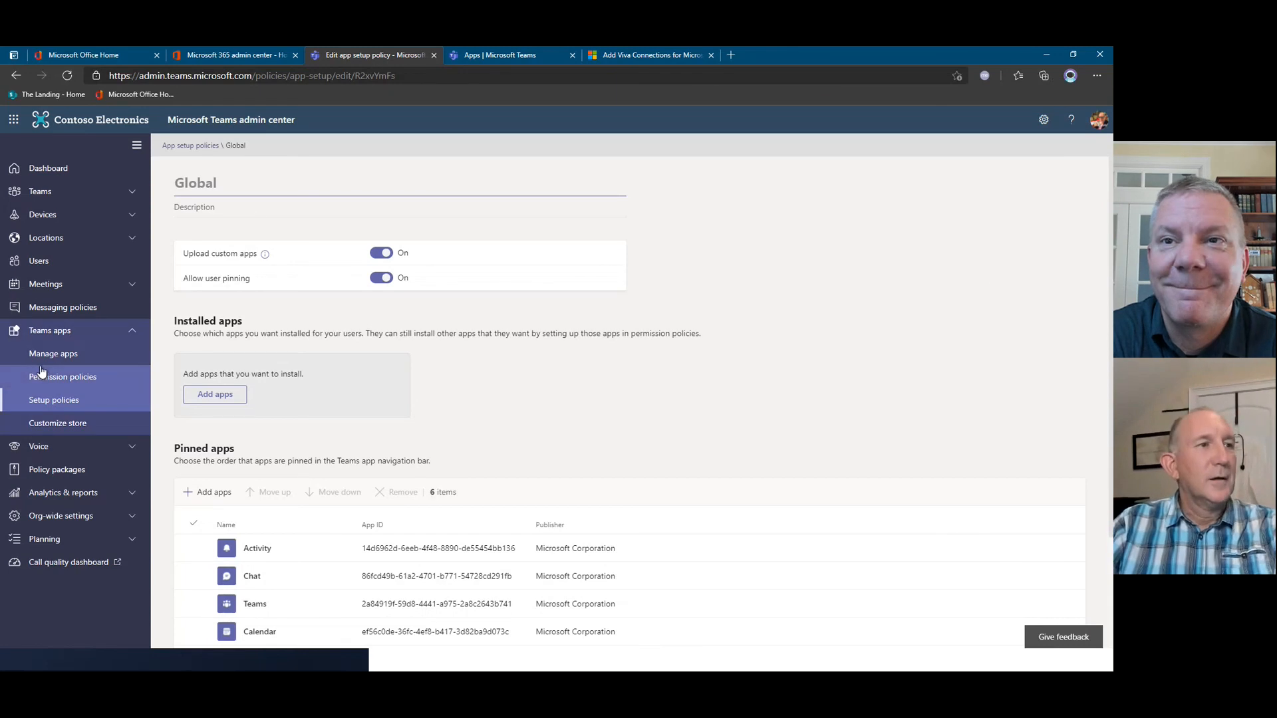
left_click(66, 357)
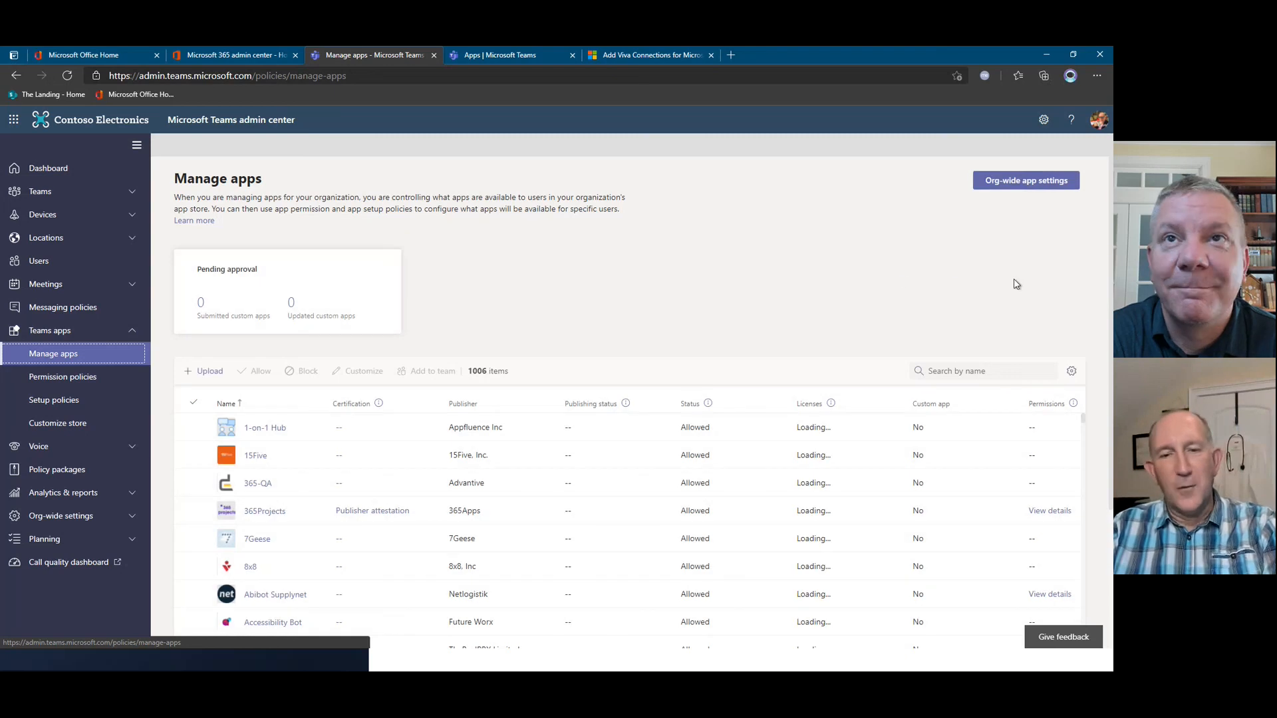
Upload VivaConnections.zip from the OneDrive desktop folder as a new custom app in Manage apps.
left_click(208, 372)
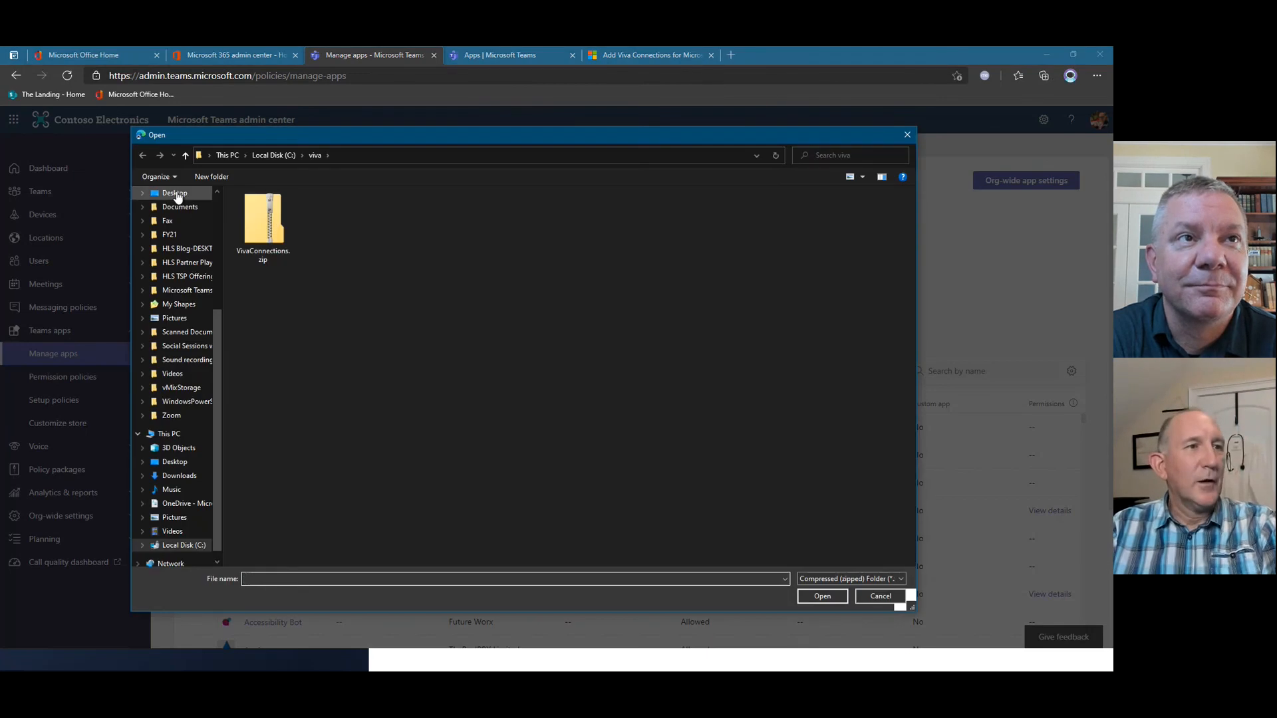
left_click(174, 194)
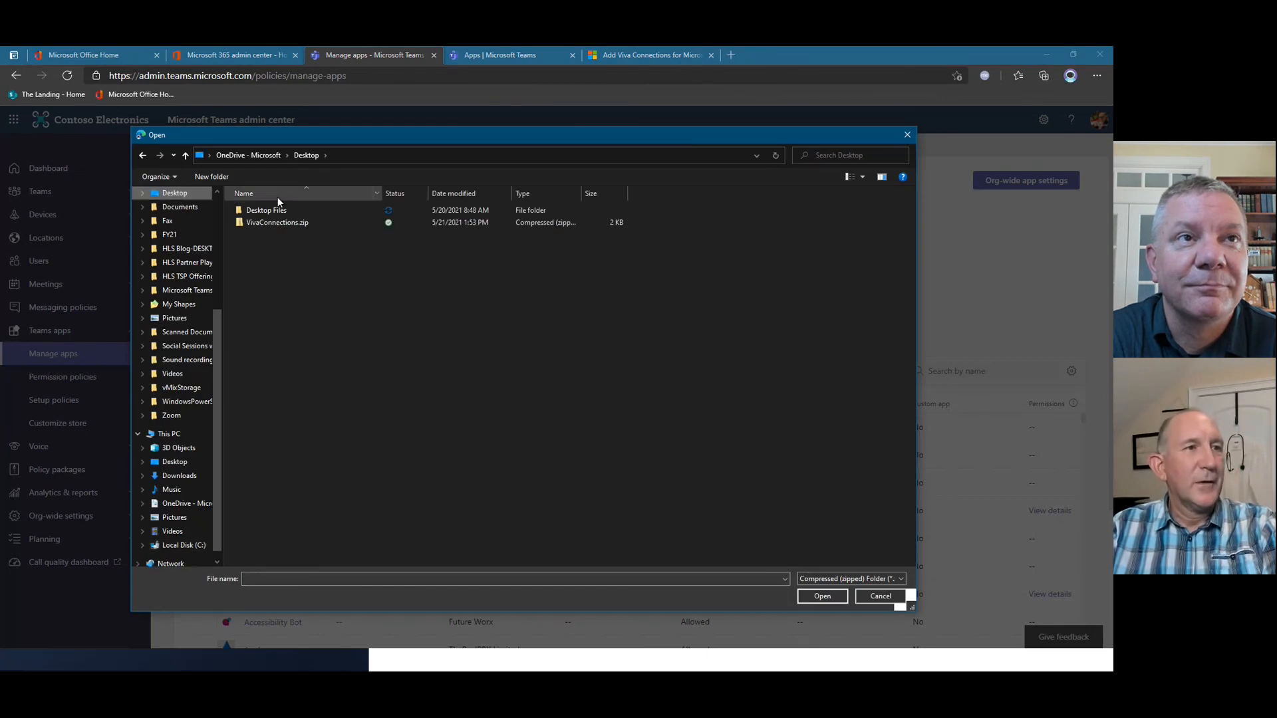
left_click(274, 223)
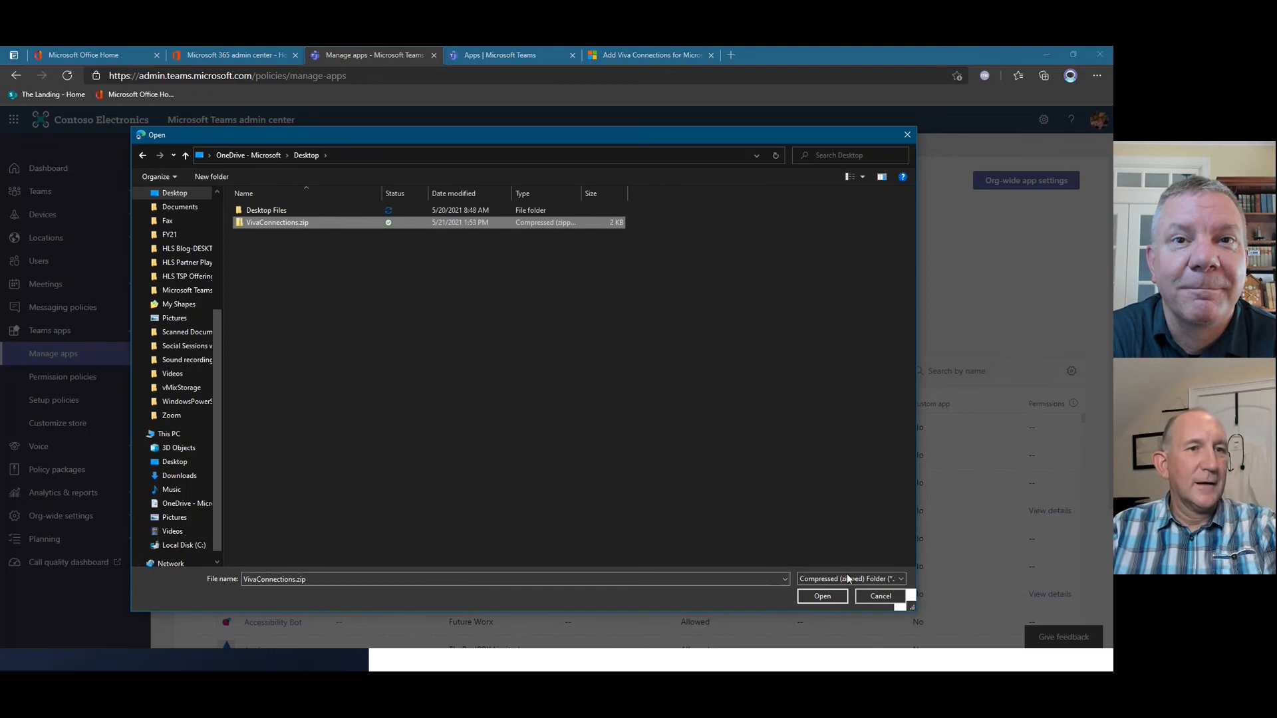
left_click(822, 596)
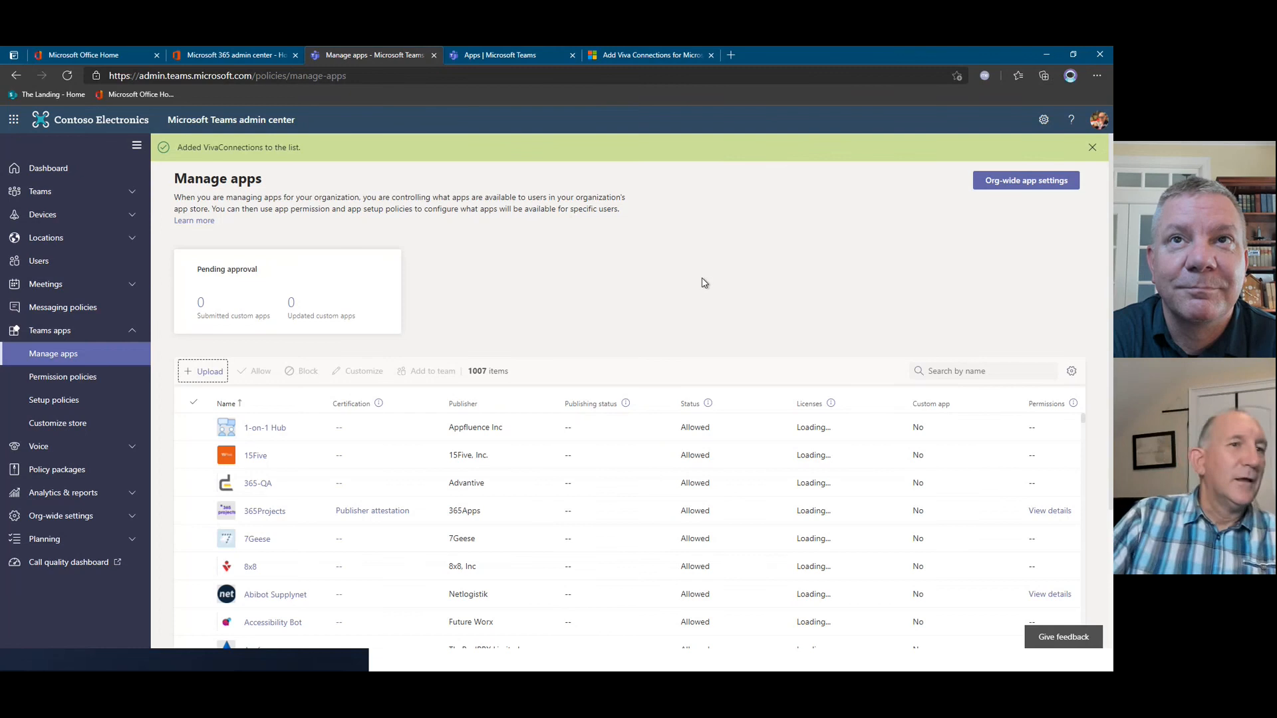
Look through the managed apps list for the uploaded Viva Connections app and filter the list by "viva".
scroll(718, 336, "down", 3)
scroll(632, 412, "up", 3)
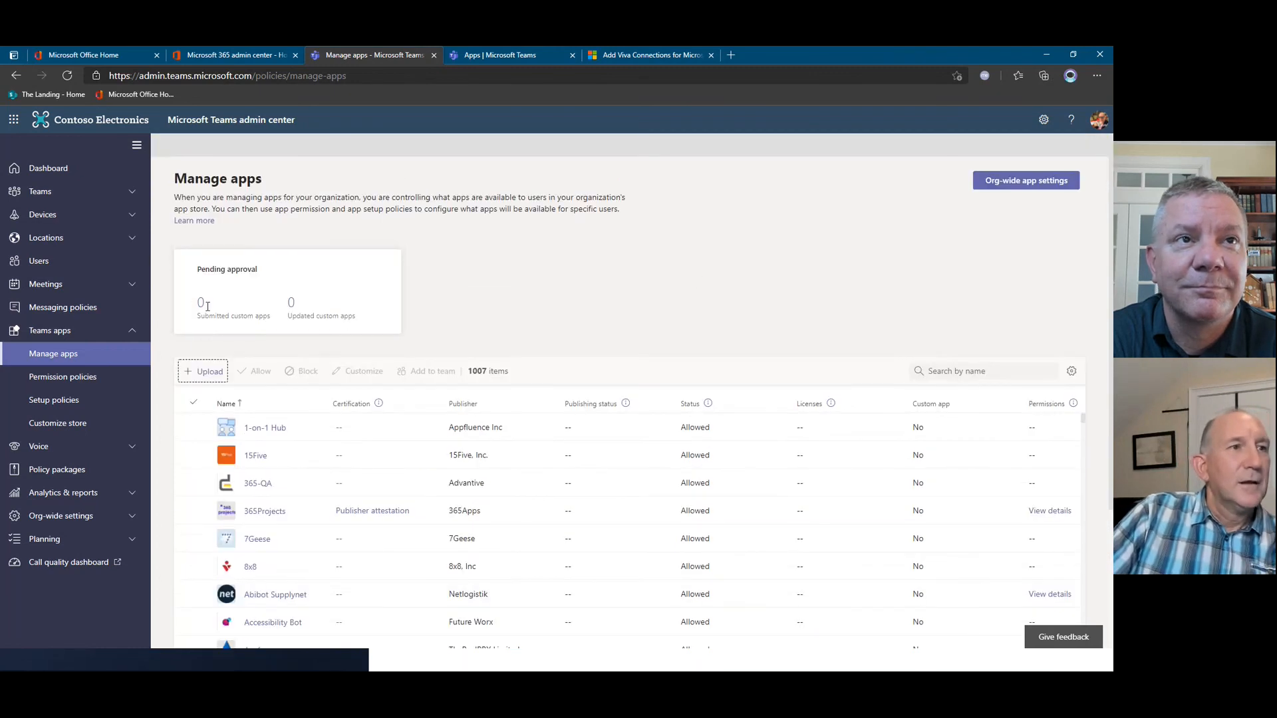
scroll(507, 333, "down", 3)
scroll(622, 454, "down", 5)
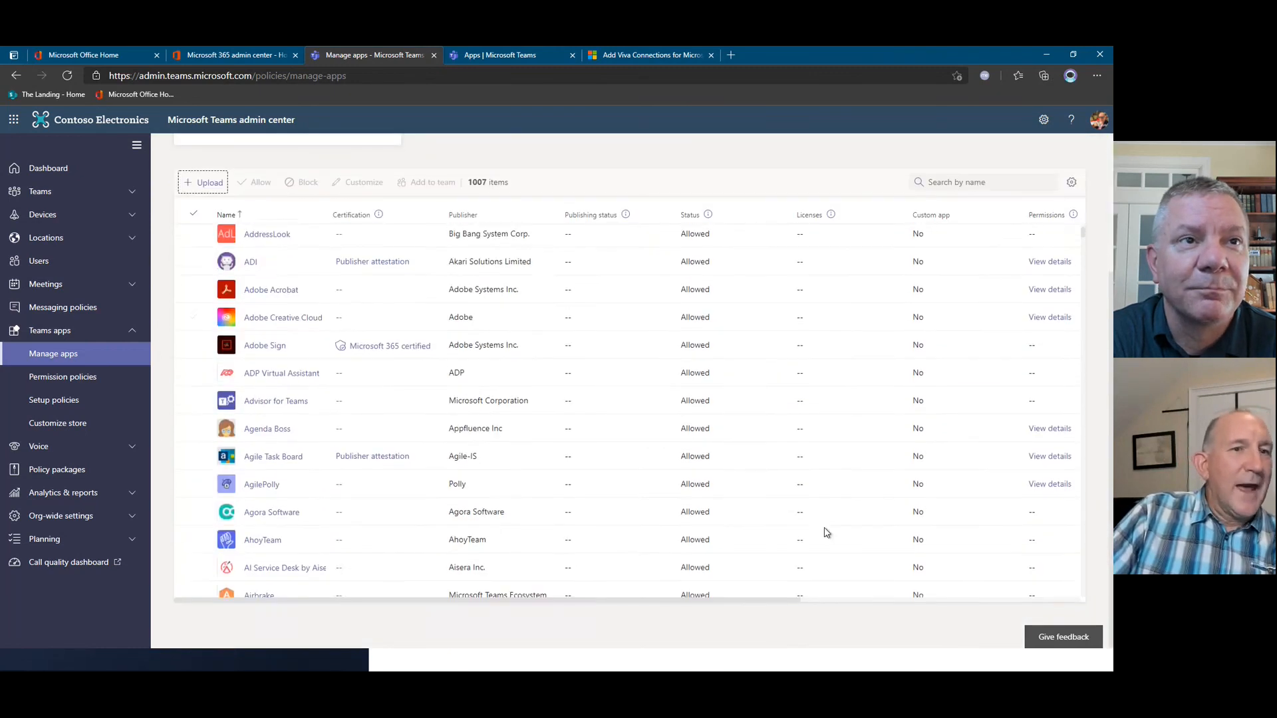
scroll(931, 300, "up", 1)
scroll(484, 270, "up", 7)
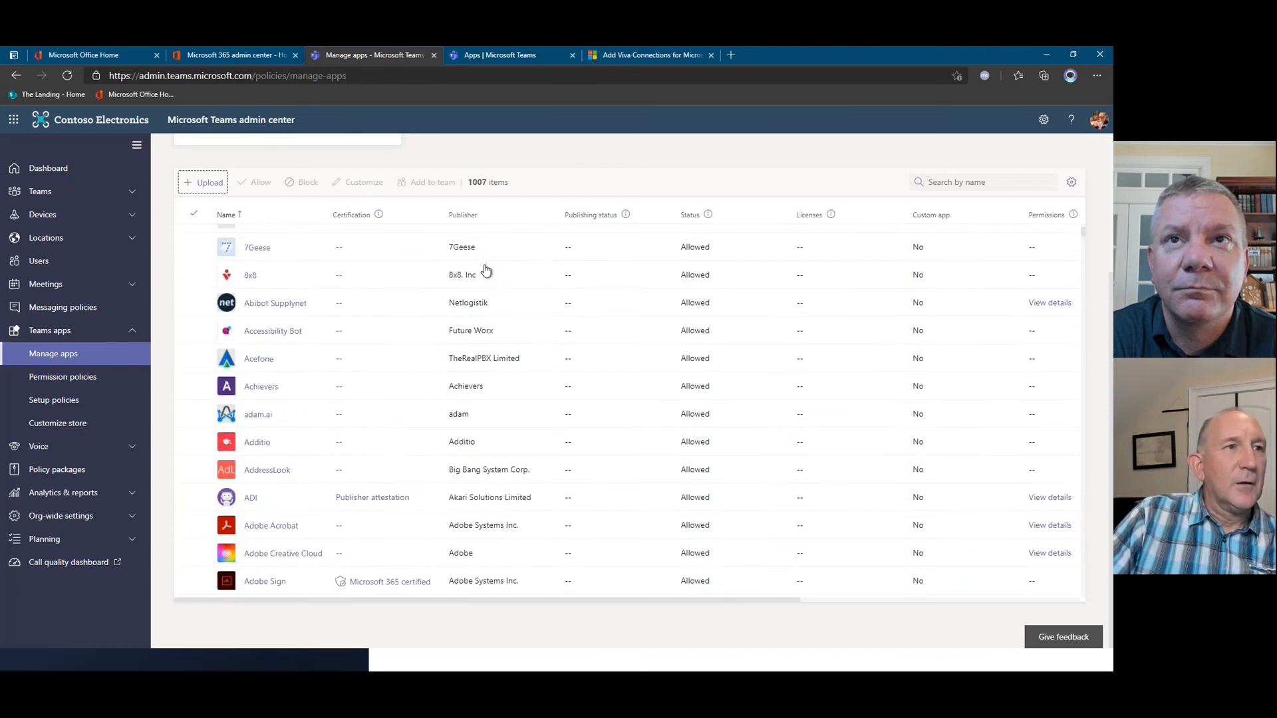
scroll(1005, 187, "up", 3)
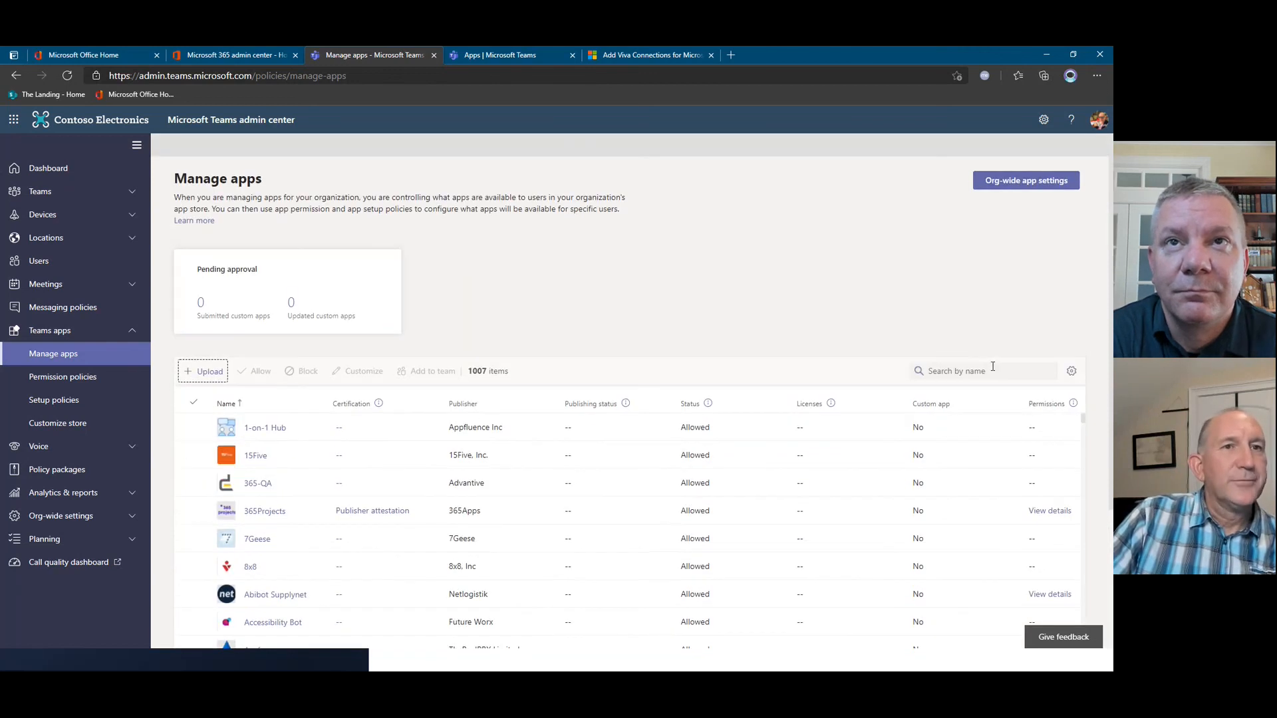
left_click(953, 370)
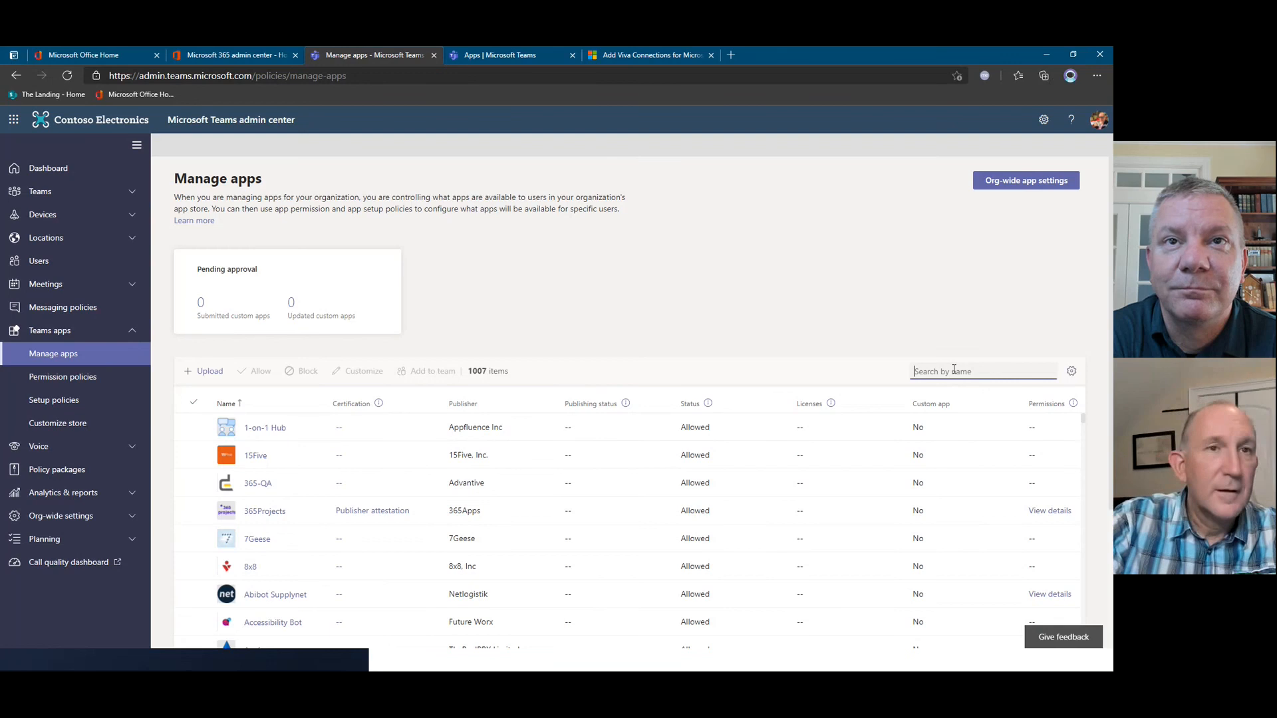
type("viva")
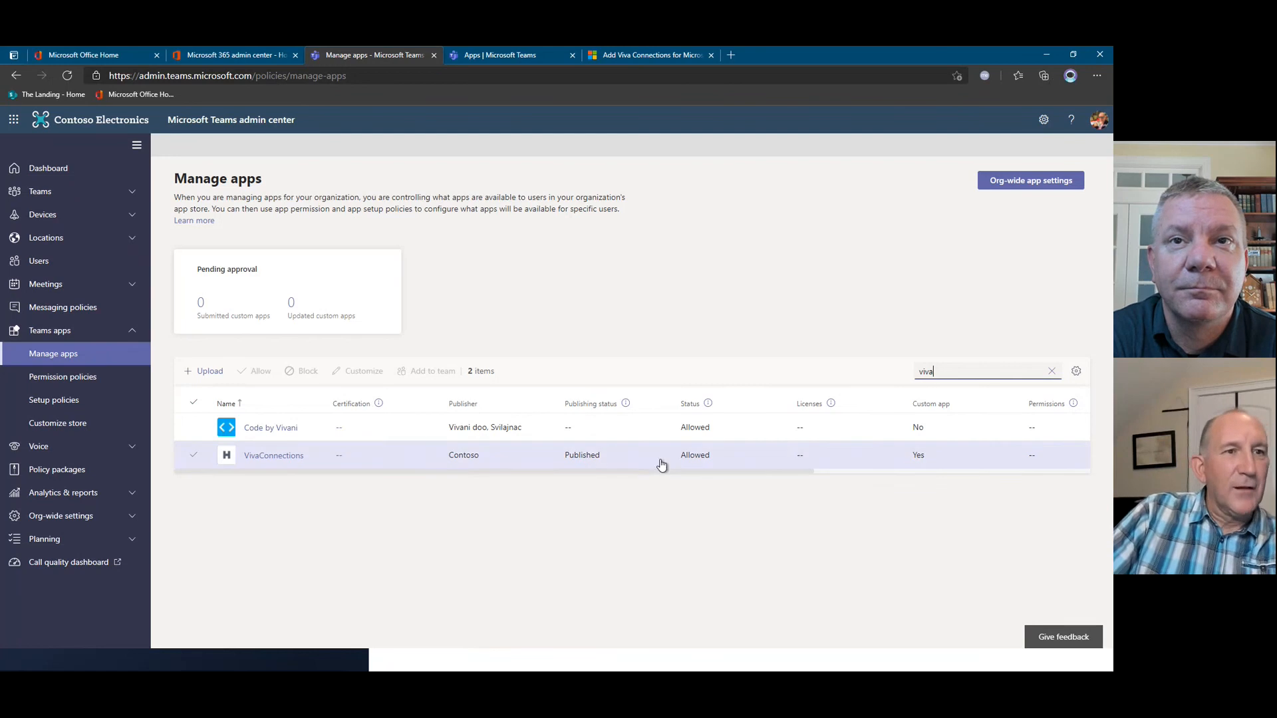
left_click(598, 304)
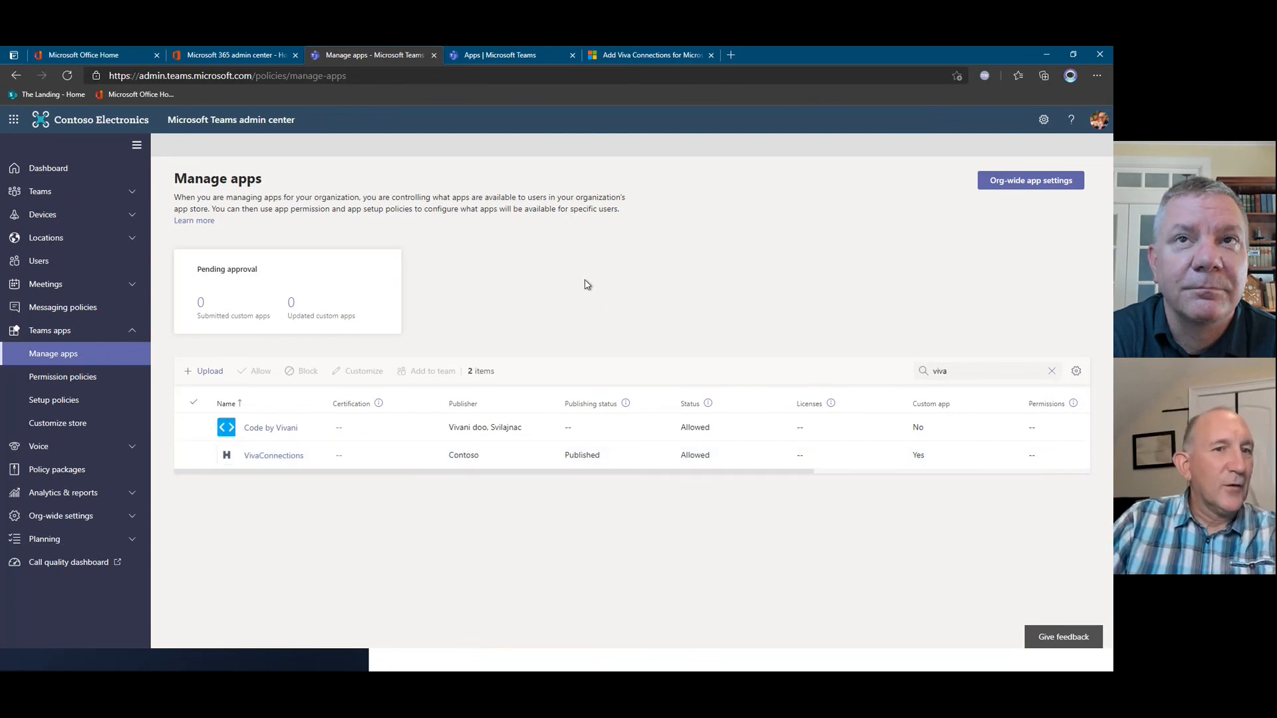